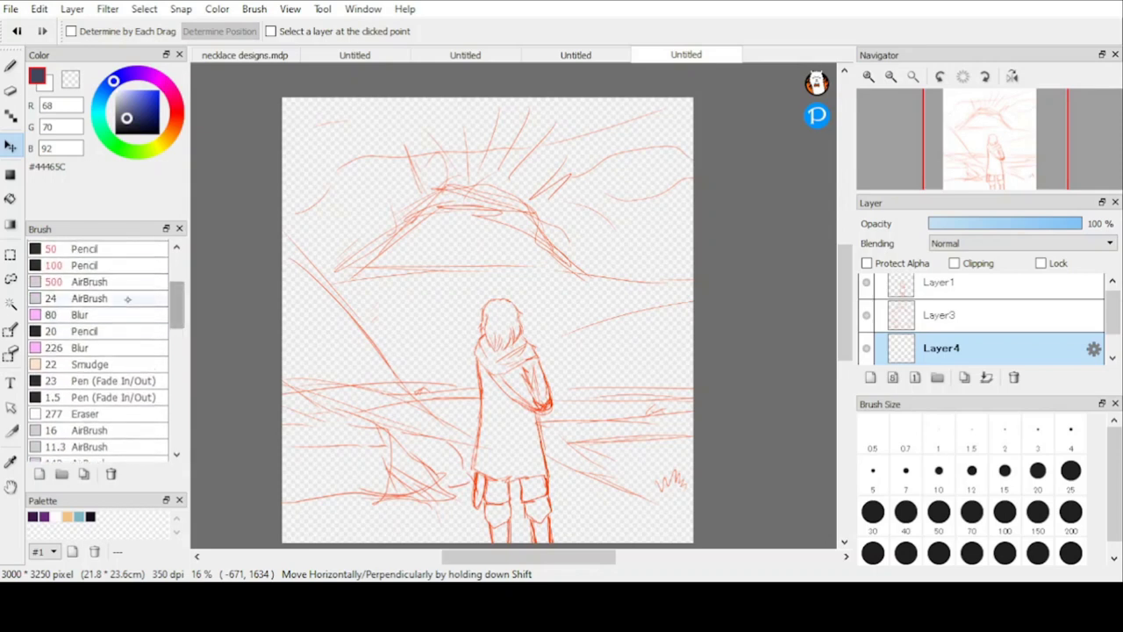
# Cover the whole canvas on Layer4 with dark blue-grey #44465C using a size 1500 Pencil brush.
pyautogui.click(123, 264)
pyautogui.click(10, 66)
pyautogui.moveTo(216, 123)
pyautogui.mouseDown()
pyautogui.moveTo(601, 212)
pyautogui.moveTo(420, 536)
pyautogui.mouseUp()
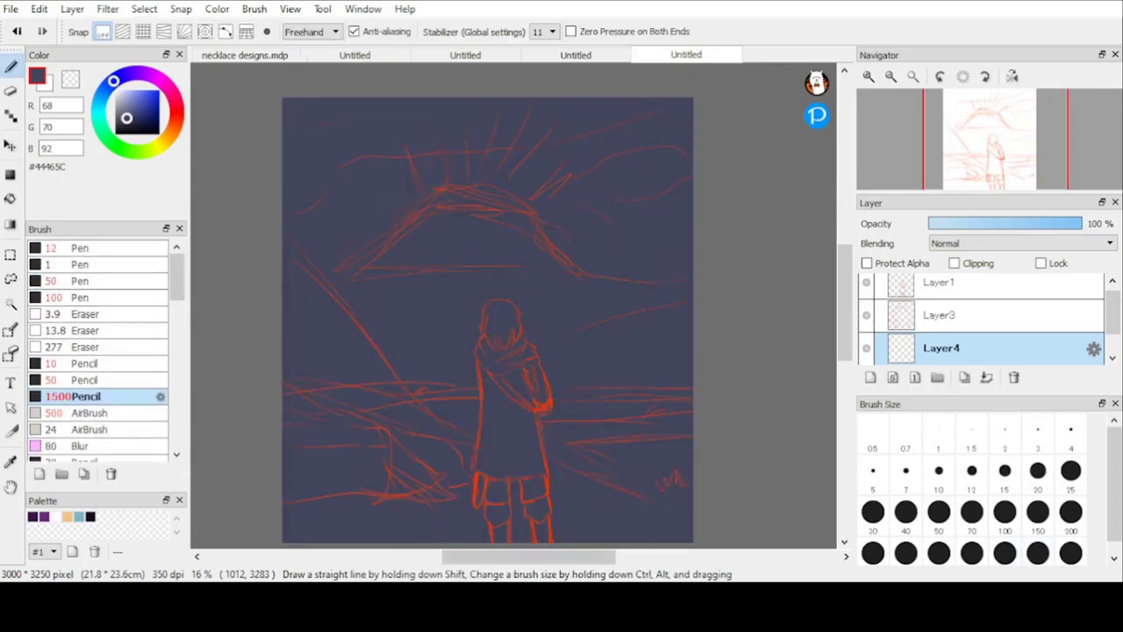
# Paint darker tones and a lighter #656882 horizon band across the sky with the Pencil brush at size 700.
pyautogui.click(972, 552)
pyautogui.click(130, 123)
pyautogui.moveTo(241, 203)
pyautogui.mouseDown()
pyautogui.moveTo(485, 99)
pyautogui.moveTo(426, 125)
pyautogui.moveTo(705, 277)
pyautogui.mouseUp()
pyautogui.click(124, 111)
pyautogui.moveTo(337, 229)
pyautogui.mouseDown()
pyautogui.moveTo(618, 230)
pyautogui.moveTo(398, 294)
pyautogui.moveTo(717, 247)
pyautogui.moveTo(318, 218)
pyautogui.moveTo(340, 262)
pyautogui.moveTo(611, 259)
pyautogui.moveTo(623, 240)
pyautogui.moveTo(379, 243)
pyautogui.mouseUp()
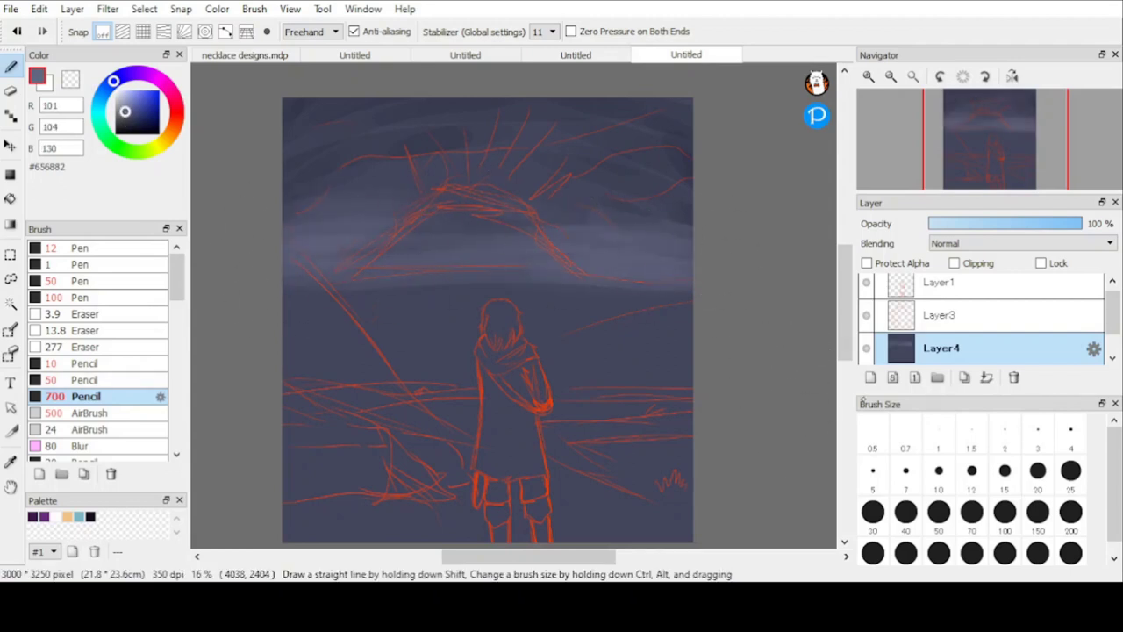
# Add a new layer and paint rounded dark and mid-tone blue-grey clouds across the upper sky.
pyautogui.click(870, 378)
pyautogui.click(126, 121)
pyautogui.moveTo(580, 190)
pyautogui.mouseDown()
pyautogui.moveTo(647, 178)
pyautogui.moveTo(691, 200)
pyautogui.moveTo(509, 187)
pyautogui.moveTo(302, 208)
pyautogui.moveTo(671, 190)
pyautogui.moveTo(230, 218)
pyautogui.mouseUp()
pyautogui.click(130, 112)
pyautogui.moveTo(307, 179); pyautogui.dragTo(372, 158)
pyautogui.moveTo(445, 145); pyautogui.dragTo(443, 151)
pyautogui.moveTo(636, 166)
pyautogui.mouseDown()
pyautogui.moveTo(702, 165)
pyautogui.moveTo(663, 133)
pyautogui.mouseUp()
pyautogui.click(131, 124)
pyautogui.moveTo(333, 119); pyautogui.dragTo(414, 115)
pyautogui.moveTo(694, 127); pyautogui.dragTo(623, 192)
# Build up brighter cloud highlights across the upper middle of the sky, finishing with pale lavender #D1D5F1.
pyautogui.click(122, 102)
pyautogui.moveTo(431, 134)
pyautogui.mouseDown()
pyautogui.moveTo(391, 141)
pyautogui.moveTo(553, 118)
pyautogui.moveTo(343, 134)
pyautogui.mouseUp()
pyautogui.hotkey('ctrl', 'z')
pyautogui.hotkey('ctrl', 'z')
pyautogui.moveTo(586, 131)
pyautogui.mouseDown()
pyautogui.moveTo(499, 140)
pyautogui.moveTo(443, 108)
pyautogui.moveTo(316, 153)
pyautogui.mouseUp()
pyautogui.click(121, 93)
pyautogui.moveTo(421, 132); pyautogui.dragTo(397, 156)
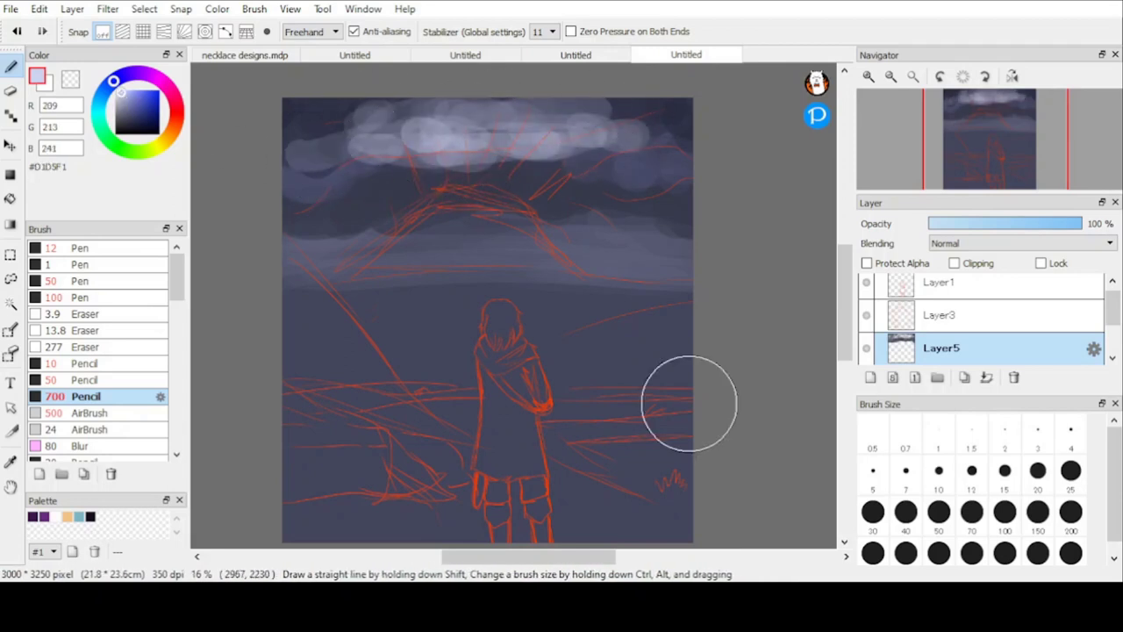
# Paint near-black #0C0C0F patches in the sky's upper corners and in the clouds on both sides of the mountain sketch.
pyautogui.keyDown('alt'); pyautogui.click(386, 184); pyautogui.keyUp('alt')
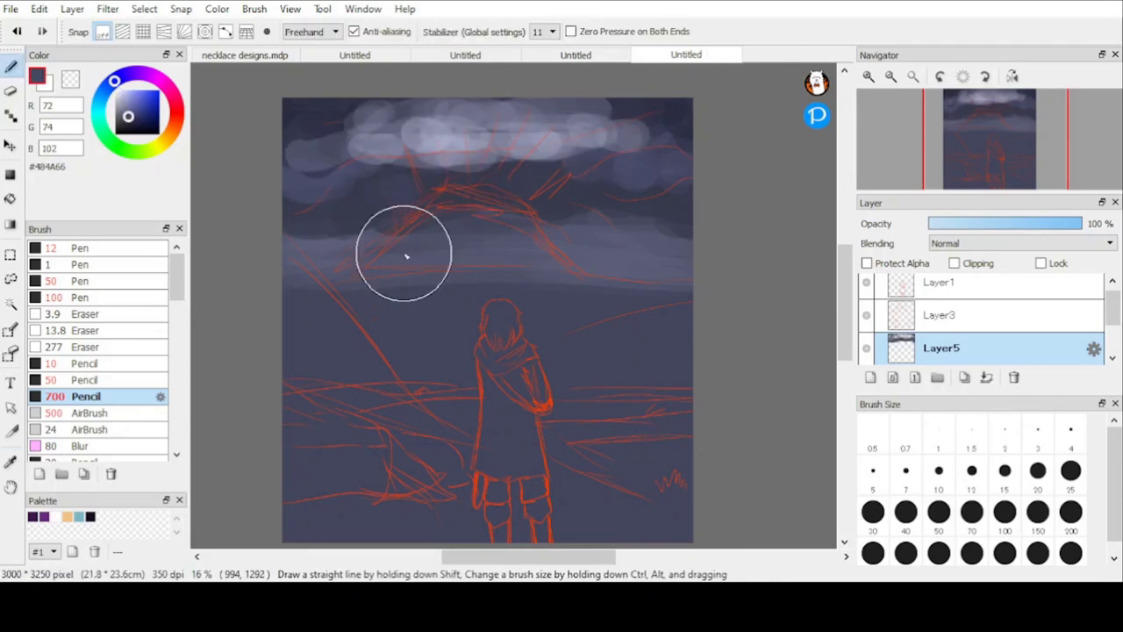
pyautogui.click(123, 131)
pyautogui.moveTo(258, 95)
pyautogui.mouseDown()
pyautogui.moveTo(279, 110)
pyautogui.moveTo(306, 99)
pyautogui.mouseUp()
pyautogui.moveTo(671, 107); pyautogui.dragTo(590, 100)
pyautogui.moveTo(647, 211); pyautogui.dragTo(679, 232)
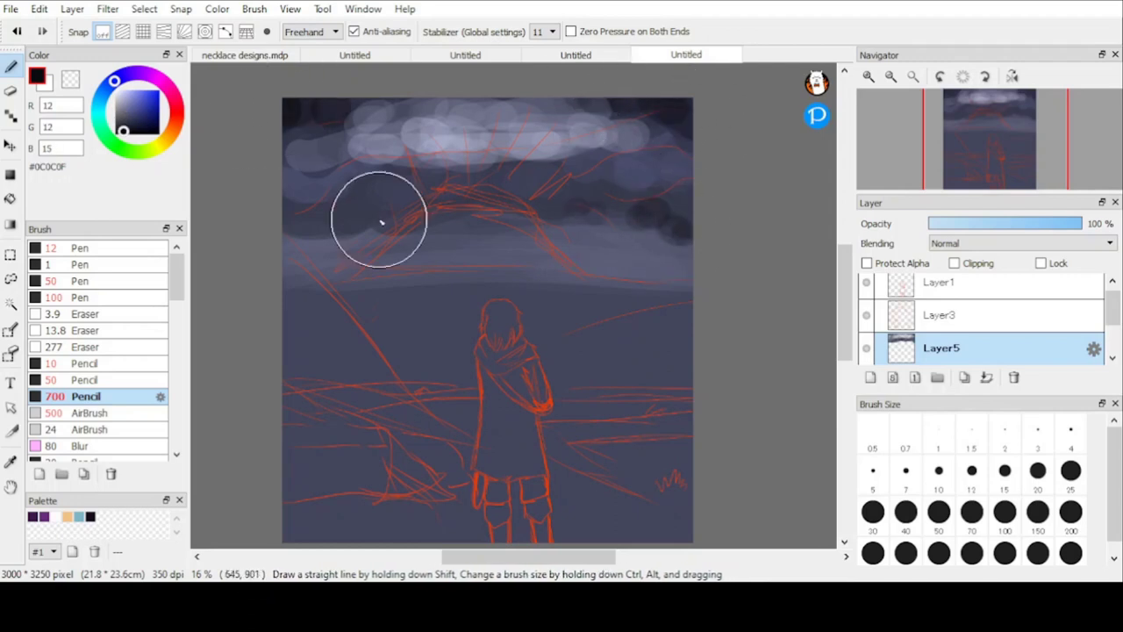
pyautogui.moveTo(310, 224); pyautogui.dragTo(415, 199)
# Soften the cloud strokes with the Blur brush at size 500.
pyautogui.click(100, 445)
pyautogui.click(1006, 554)
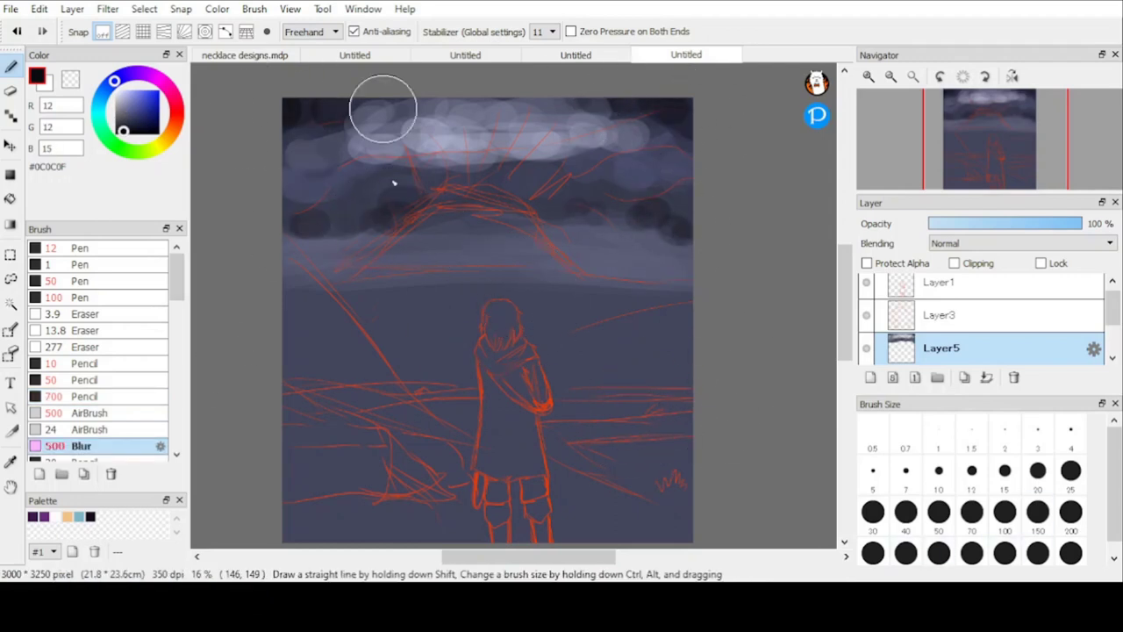
pyautogui.moveTo(383, 109)
pyautogui.mouseDown()
pyautogui.moveTo(249, 131)
pyautogui.moveTo(351, 229)
pyautogui.moveTo(380, 115)
pyautogui.mouseUp()
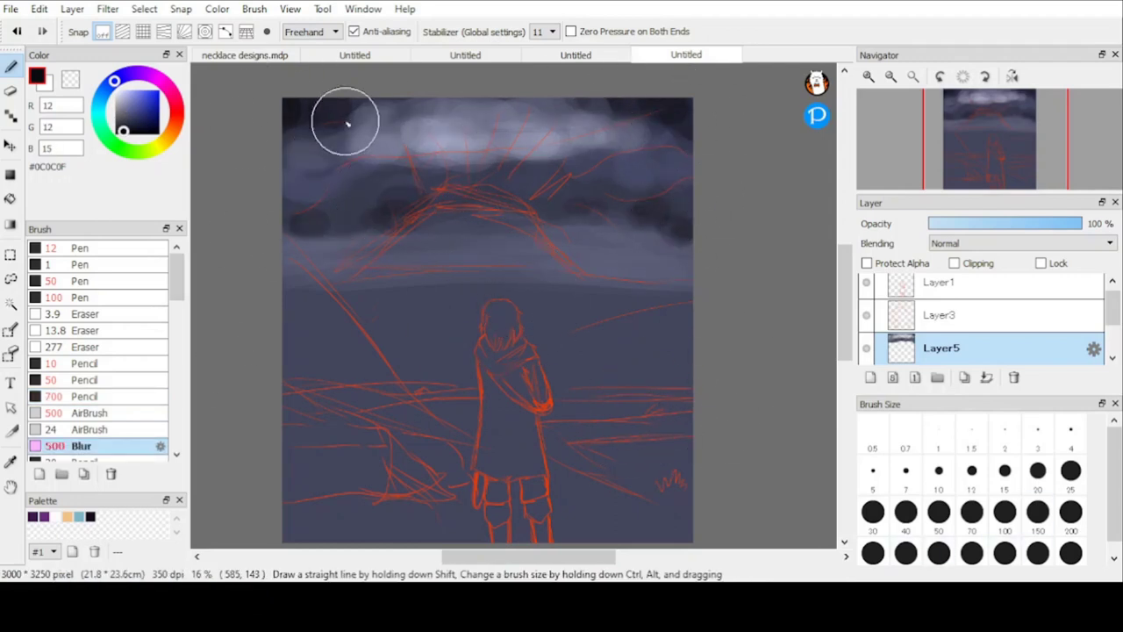
# Add a new layer and paint a band of distant hills along the horizon in #2A2C3A with the size 100 Pen.
pyautogui.click(871, 377)
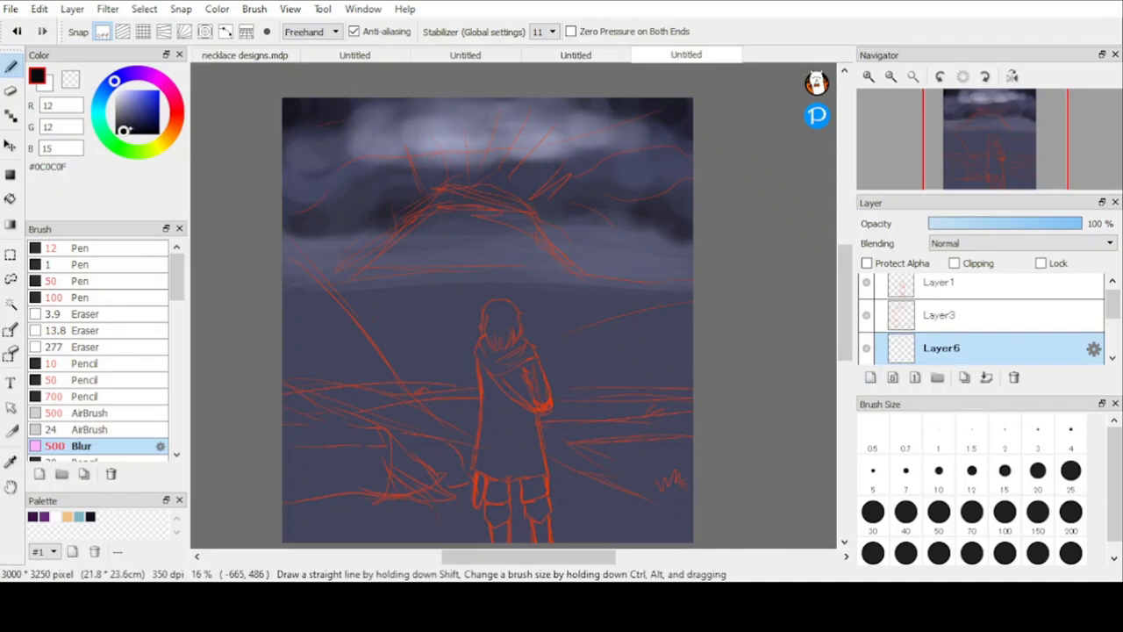
pyautogui.click(99, 299)
pyautogui.moveTo(269, 261)
pyautogui.mouseDown()
pyautogui.moveTo(752, 277)
pyautogui.moveTo(658, 280)
pyautogui.moveTo(645, 257)
pyautogui.moveTo(335, 251)
pyautogui.moveTo(283, 273)
pyautogui.moveTo(685, 279)
pyautogui.moveTo(696, 249)
pyautogui.moveTo(523, 290)
pyautogui.moveTo(628, 293)
pyautogui.moveTo(310, 281)
pyautogui.mouseUp()
pyautogui.hotkey('ctrl', 'z')
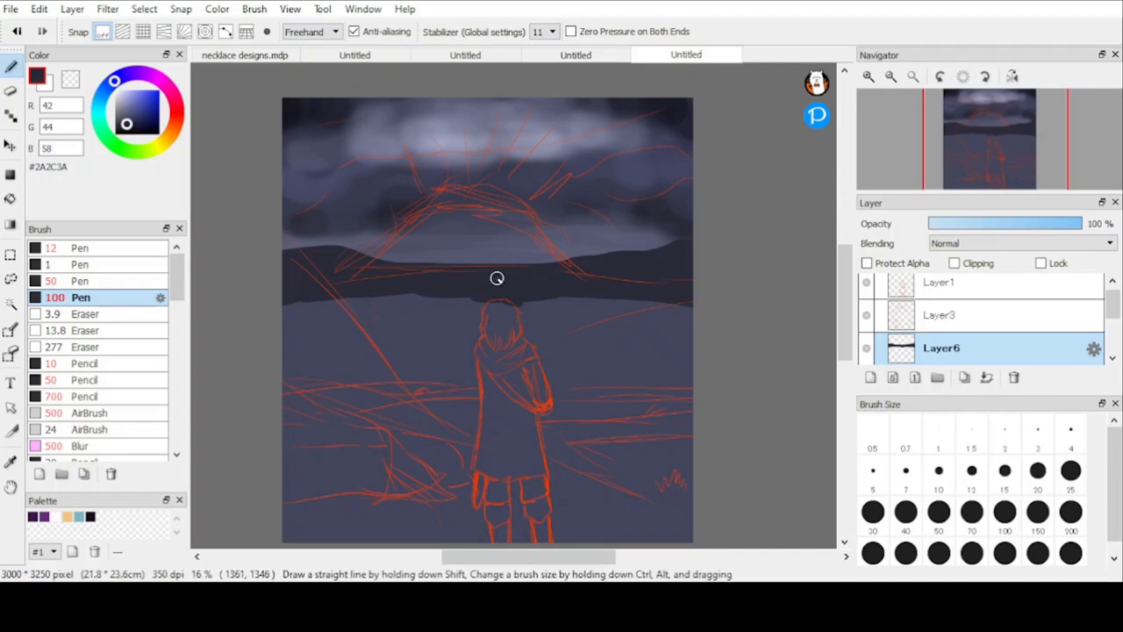
# Protect the hill layer's alpha and darken both ends of the hills with #0B0B0F using the size 700 Pencil.
pyautogui.click(866, 263)
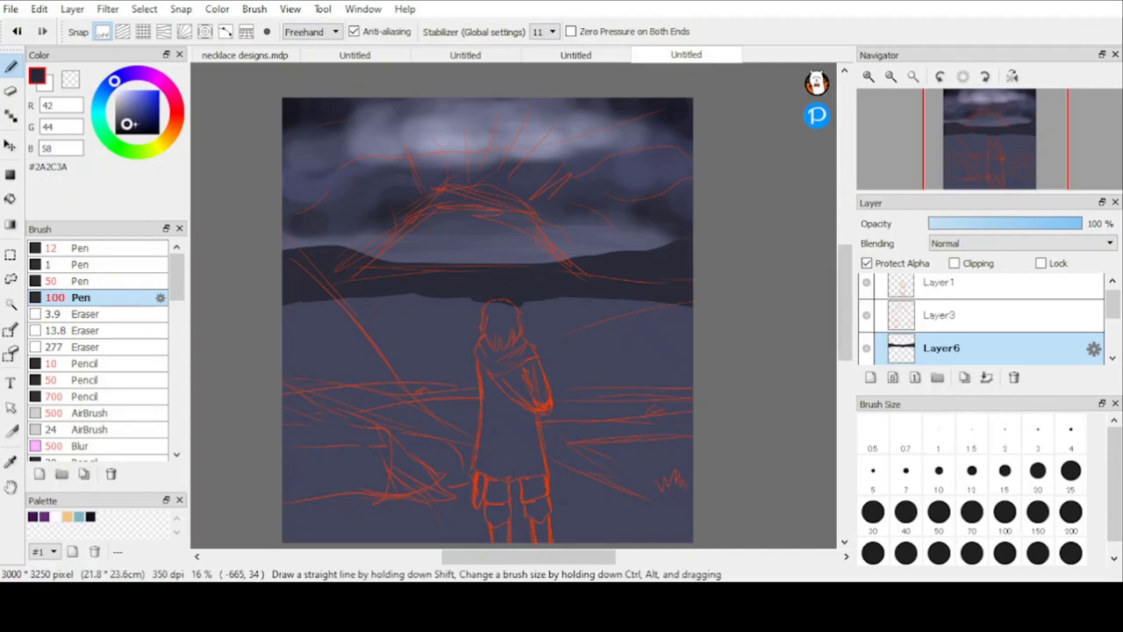
pyautogui.click(126, 131)
pyautogui.click(95, 396)
pyautogui.moveTo(294, 274); pyautogui.dragTo(336, 282)
pyautogui.moveTo(669, 285); pyautogui.dragTo(653, 267)
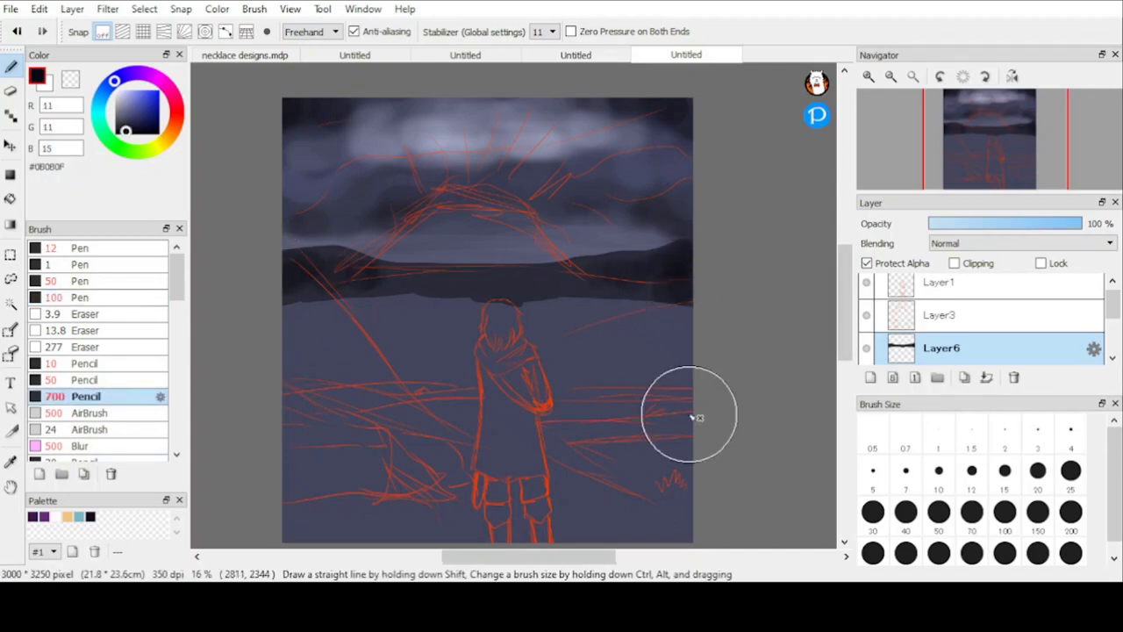
# Add a new layer, hide the Layer3 sketch, and paint a solid mountain silhouette in #2A2B3F with the size 100 Pen.
pyautogui.click(871, 377)
pyautogui.click(130, 123)
pyautogui.click(96, 297)
pyautogui.moveTo(476, 196)
pyautogui.mouseDown()
pyautogui.moveTo(422, 218)
pyautogui.moveTo(323, 294)
pyautogui.moveTo(480, 200)
pyautogui.moveTo(580, 286)
pyautogui.moveTo(338, 286)
pyautogui.moveTo(450, 207)
pyautogui.moveTo(545, 258)
pyautogui.moveTo(374, 275)
pyautogui.mouseUp()
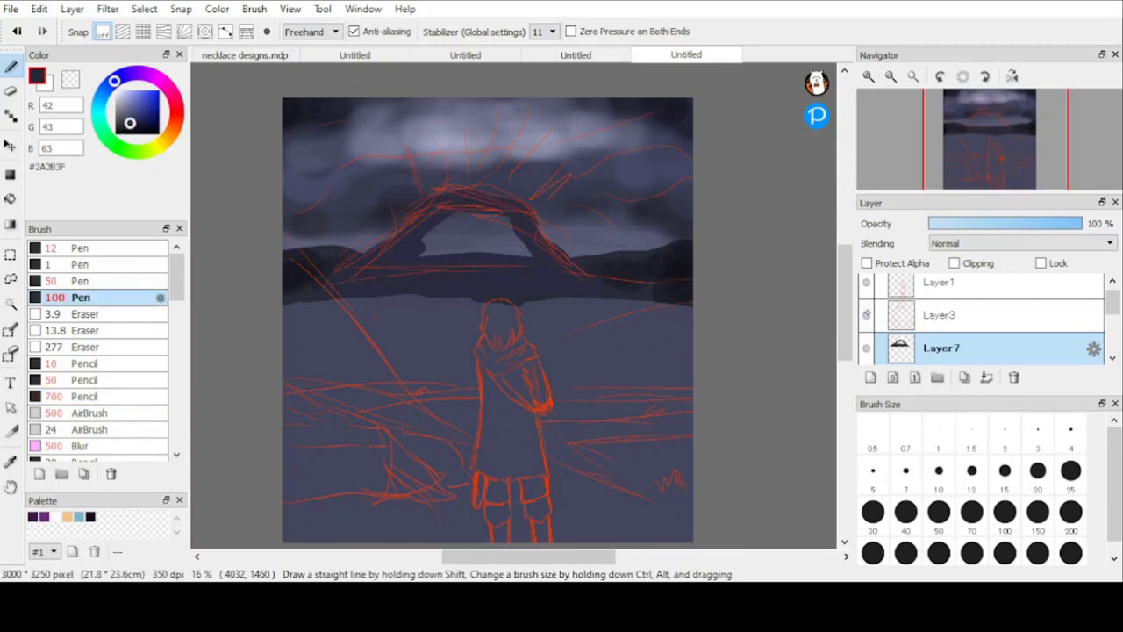
pyautogui.click(867, 315)
pyautogui.moveTo(557, 284)
pyautogui.mouseDown()
pyautogui.moveTo(447, 275)
pyautogui.moveTo(491, 250)
pyautogui.mouseUp()
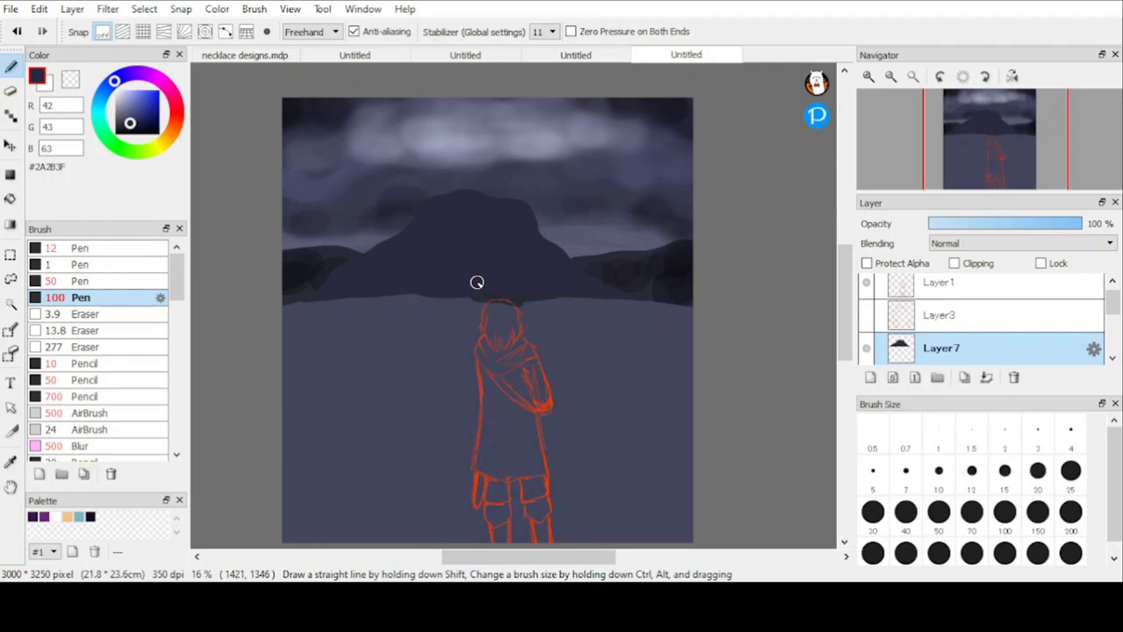
pyautogui.click(88, 412)
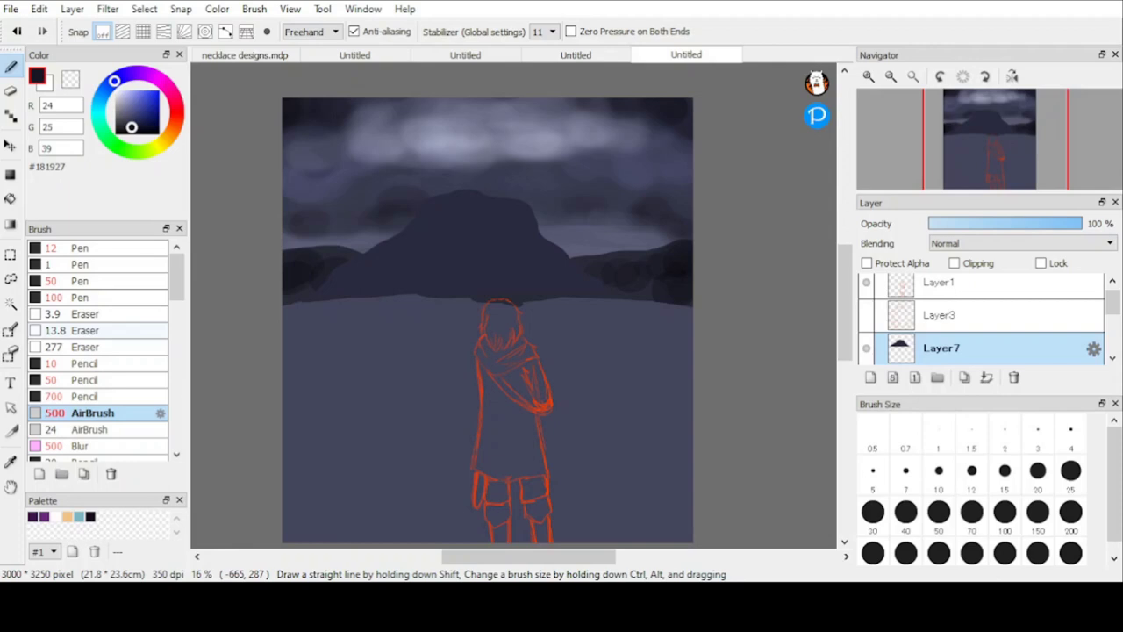
pyautogui.moveTo(429, 222); pyautogui.dragTo(364, 274)
pyautogui.hotkey('ctrl', 'z')
# Protect the mountain layer's alpha and shade the mountain's slopes and base with the size 700 Pencil down to #0B0C14.
pyautogui.click(867, 263)
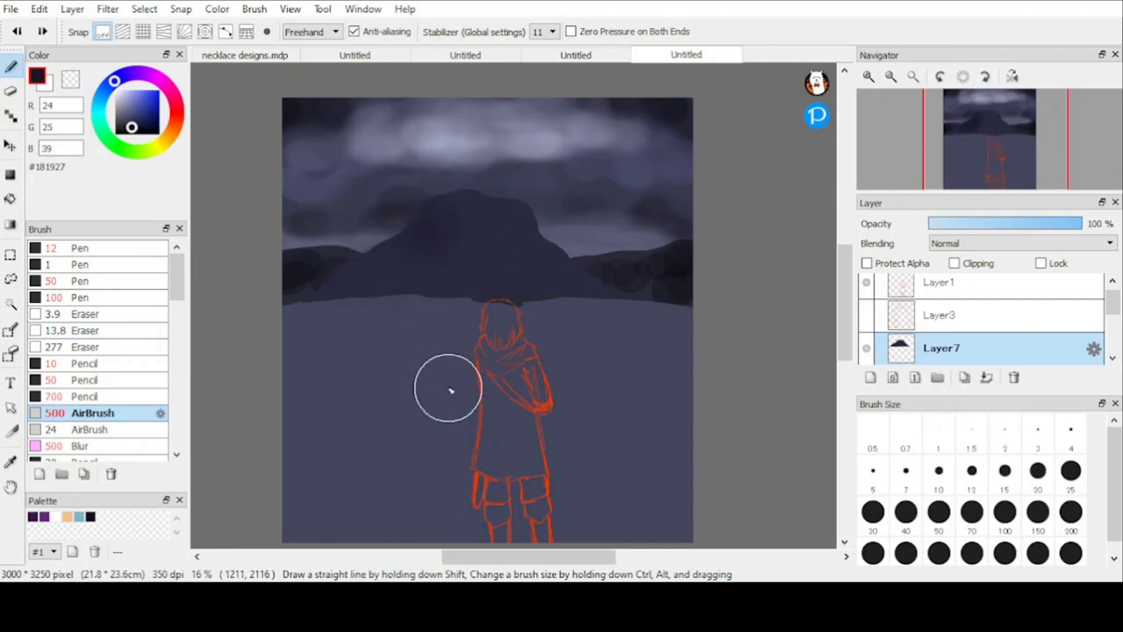
pyautogui.click(86, 396)
pyautogui.moveTo(423, 219)
pyautogui.mouseDown()
pyautogui.moveTo(403, 271)
pyautogui.moveTo(495, 248)
pyautogui.moveTo(453, 217)
pyautogui.moveTo(563, 299)
pyautogui.moveTo(398, 272)
pyautogui.mouseUp()
pyautogui.moveTo(282, 317); pyautogui.dragTo(574, 331)
pyautogui.moveTo(123, 135); pyautogui.dragTo(133, 130)
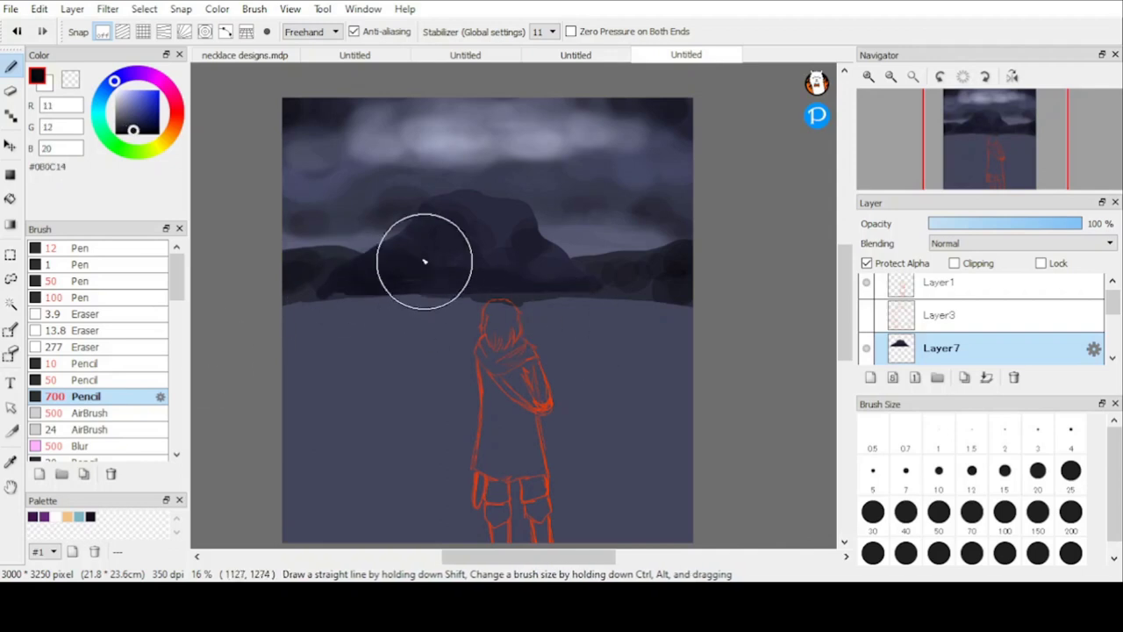
pyautogui.moveTo(426, 260); pyautogui.dragTo(261, 319)
# Compare the mountain with the Layer3 sketch and darken its middle and lower right slope.
pyautogui.scroll(1, 855, 314)
pyautogui.click(865, 322)
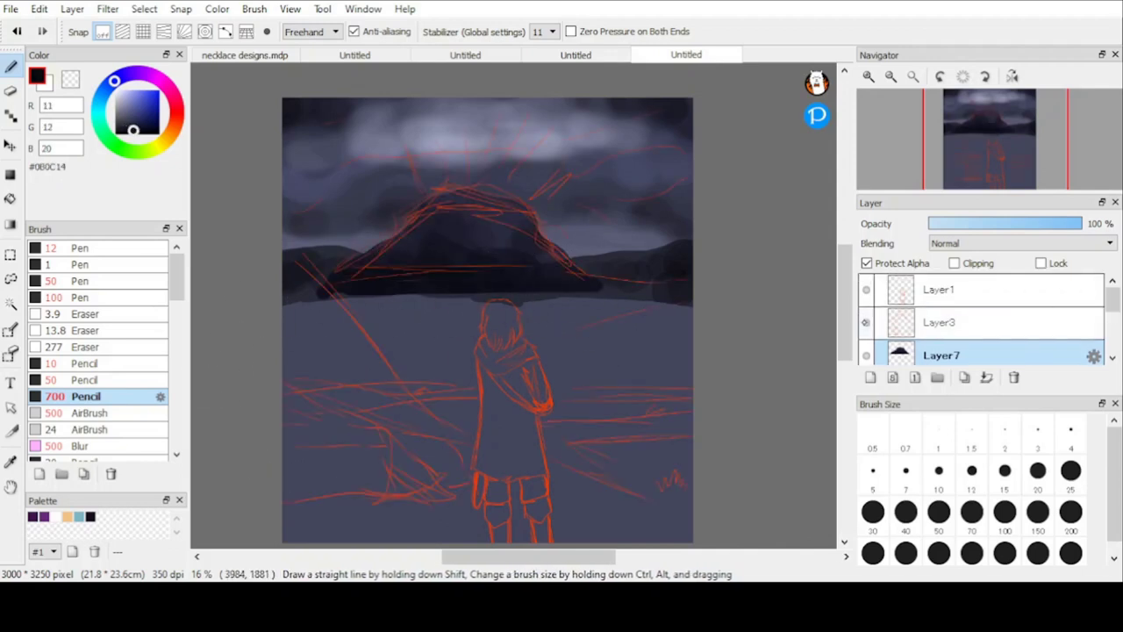
pyautogui.click(866, 323)
pyautogui.moveTo(459, 246); pyautogui.dragTo(554, 299)
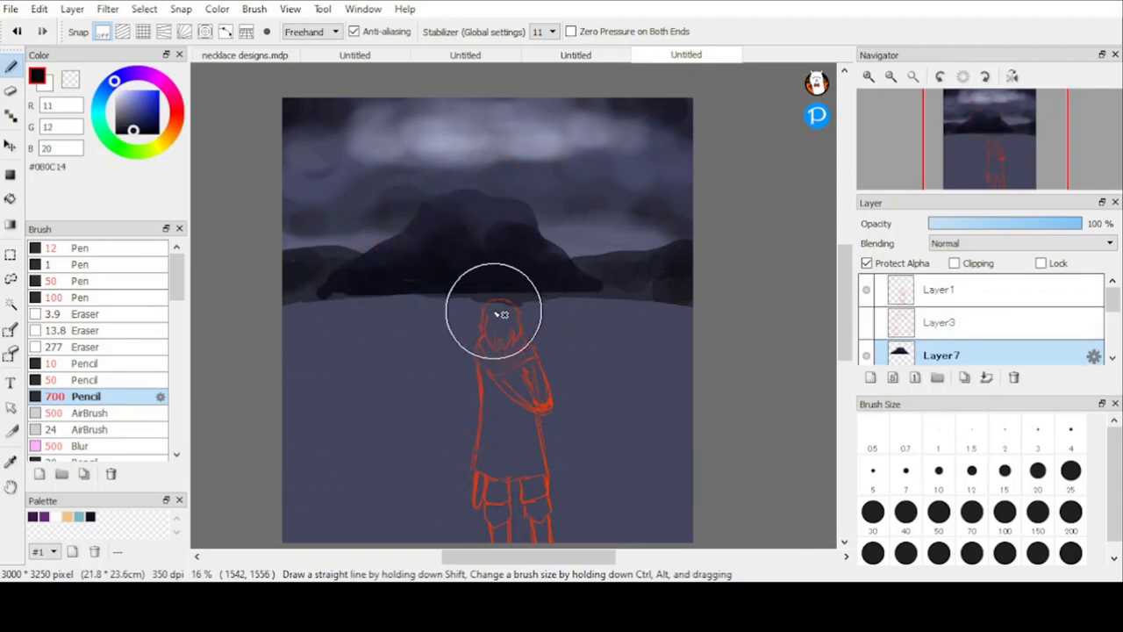
# Highlight the mountain's summit in light blue-grey #8B8FB7 with the Pencil at size 400.
pyautogui.click(939, 553)
pyautogui.click(876, 553)
pyautogui.keyDown('alt'); pyautogui.click(384, 167); pyautogui.keyUp('alt')
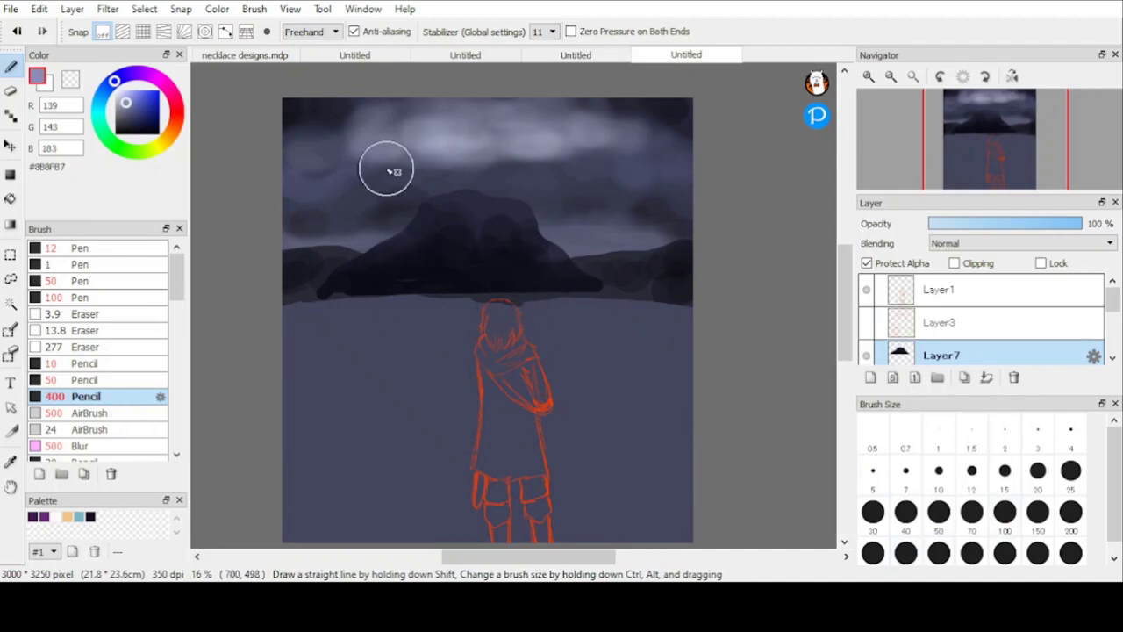
pyautogui.moveTo(425, 200)
pyautogui.mouseDown()
pyautogui.moveTo(522, 190)
pyautogui.moveTo(554, 208)
pyautogui.mouseUp()
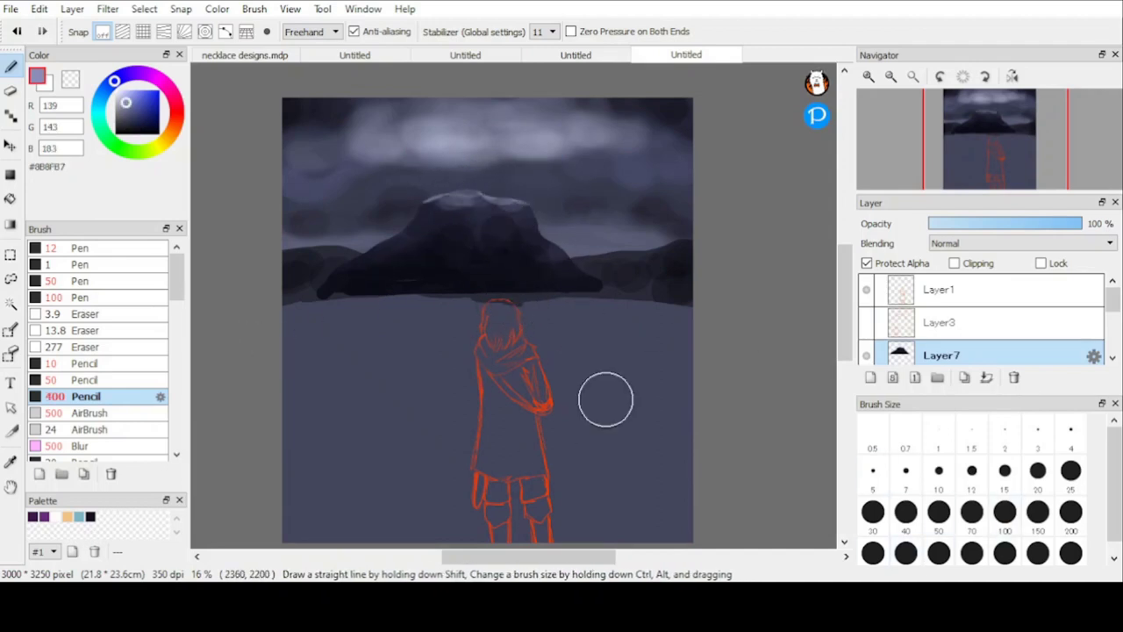
# Add a new layer, show the Layer3 sketch, and paint near-black land below the mountain with #202135 texture strokes.
pyautogui.click(871, 377)
pyautogui.click(865, 323)
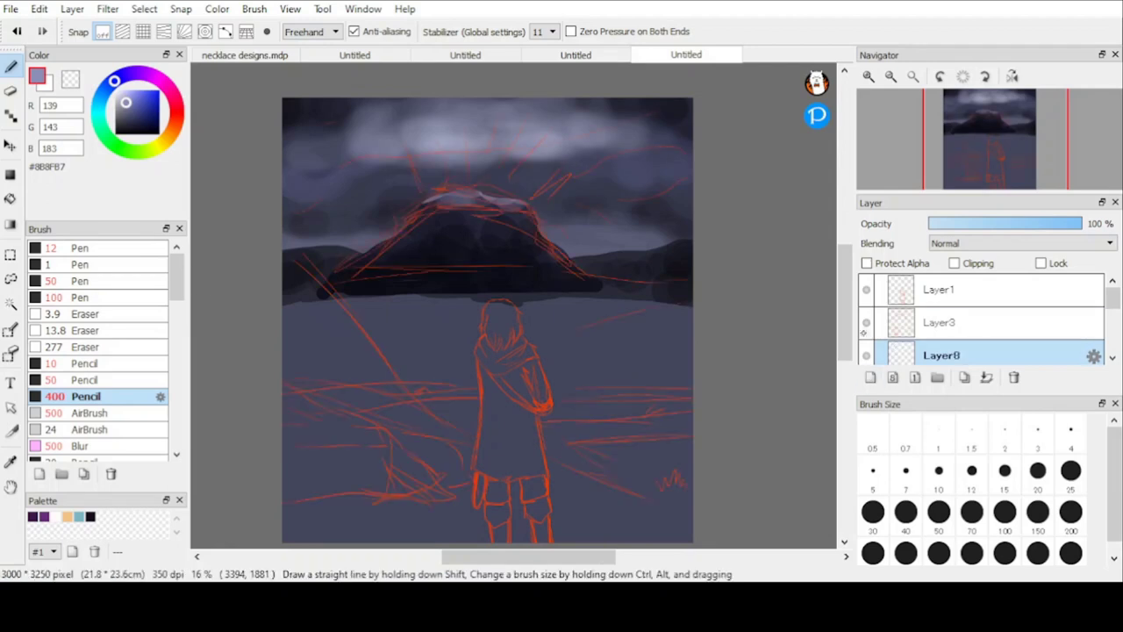
pyautogui.keyDown('alt'); pyautogui.click(415, 274); pyautogui.keyUp('alt')
pyautogui.click(132, 133)
pyautogui.moveTo(271, 326)
pyautogui.mouseDown()
pyautogui.moveTo(354, 311)
pyautogui.moveTo(649, 310)
pyautogui.moveTo(333, 389)
pyautogui.moveTo(535, 464)
pyautogui.moveTo(649, 462)
pyautogui.mouseUp()
pyautogui.click(132, 124)
pyautogui.moveTo(490, 293)
pyautogui.mouseDown()
pyautogui.moveTo(622, 300)
pyautogui.moveTo(429, 312)
pyautogui.moveTo(636, 304)
pyautogui.moveTo(307, 296)
pyautogui.mouseUp()
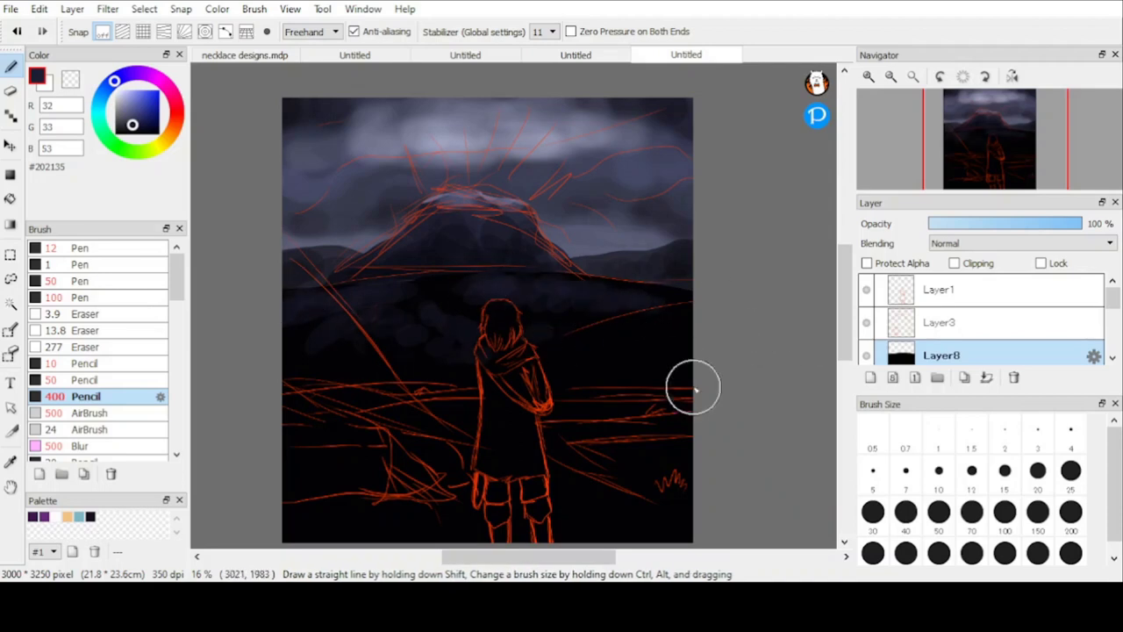
# Add a new layer and paint the right-hand hill in sampled dark grey, shading it with #07070A.
pyautogui.click(870, 377)
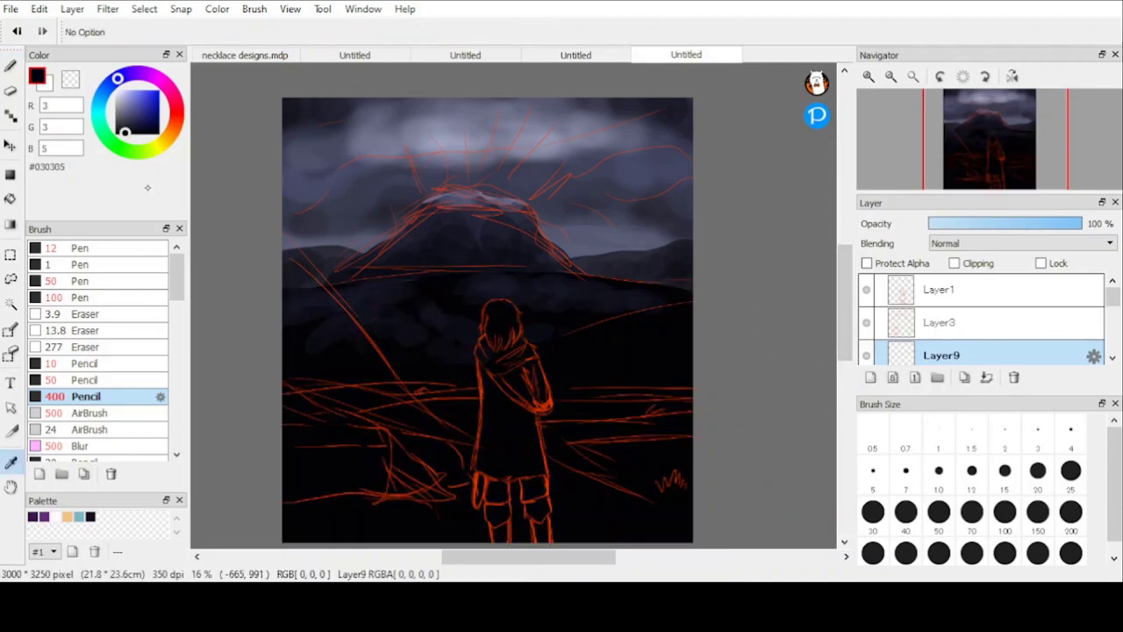
pyautogui.keyDown('alt'); pyautogui.click(289, 272); pyautogui.keyUp('alt')
pyautogui.moveTo(515, 392); pyautogui.dragTo(504, 436)
pyautogui.click(127, 132)
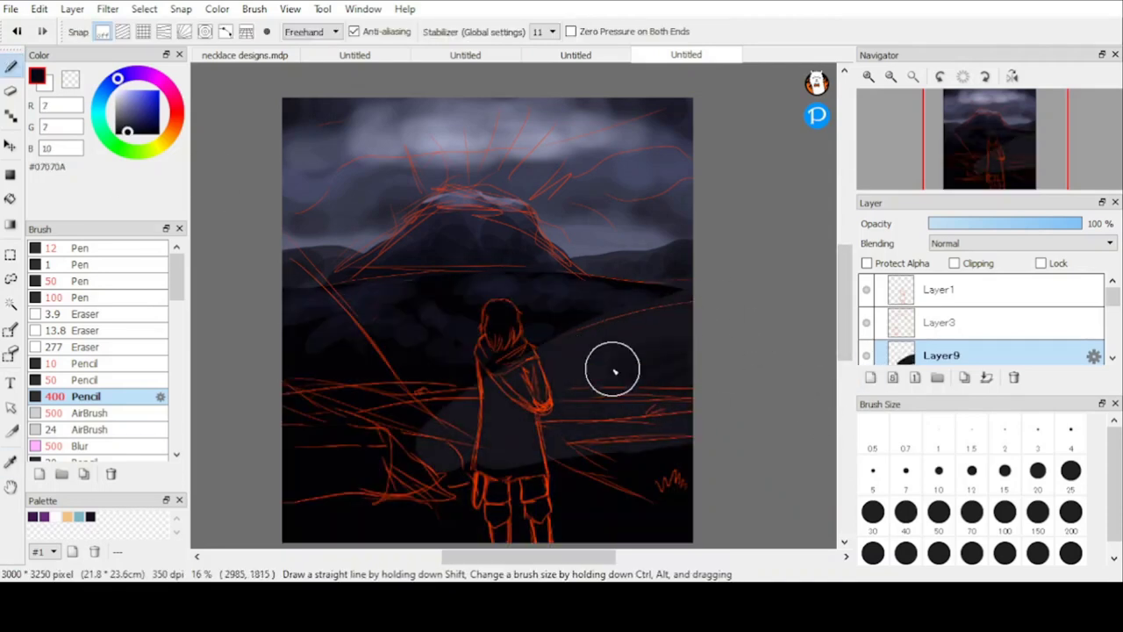
pyautogui.moveTo(615, 369); pyautogui.dragTo(573, 364)
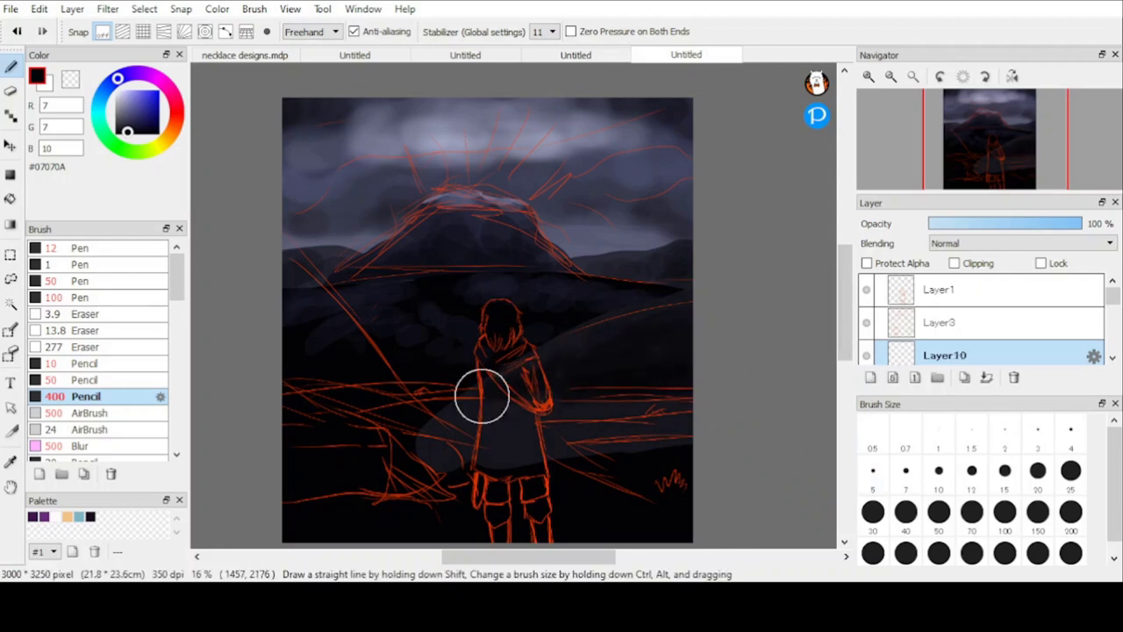
# Paint the steep left slope in near-black on Layer10, protect its alpha, and texture it with #232331 against the sketch.
pyautogui.click(115, 133)
pyautogui.moveTo(263, 248)
pyautogui.mouseDown()
pyautogui.moveTo(336, 339)
pyautogui.moveTo(325, 467)
pyautogui.moveTo(332, 356)
pyautogui.moveTo(334, 420)
pyautogui.mouseUp()
pyautogui.click(127, 126)
pyautogui.click(867, 263)
pyautogui.moveTo(315, 296); pyautogui.dragTo(396, 365)
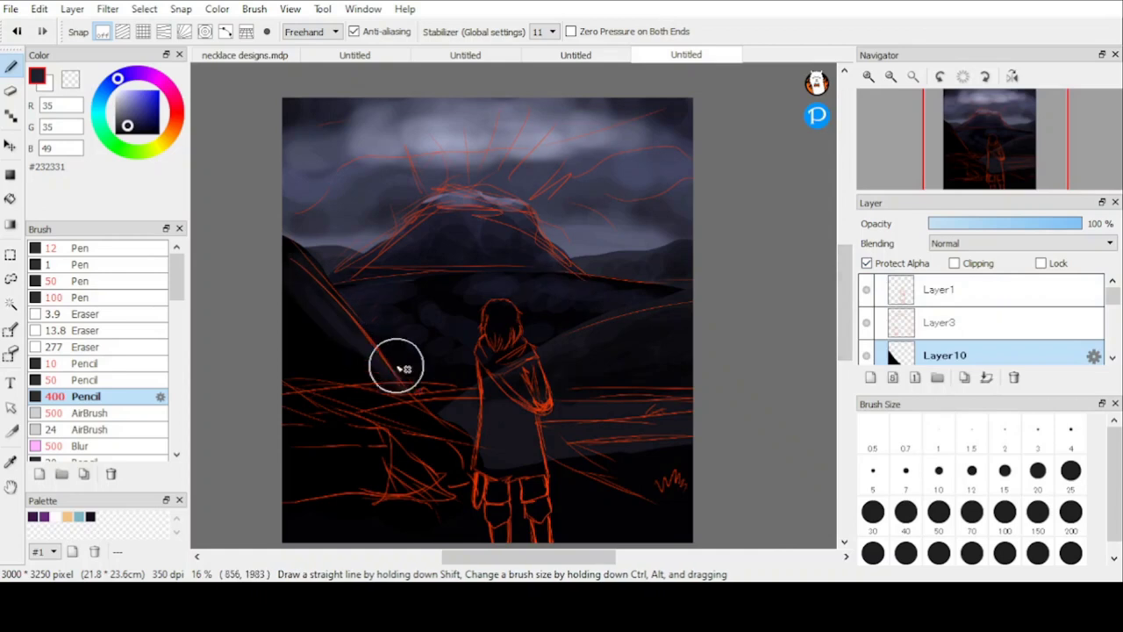
pyautogui.click(865, 322)
pyautogui.click(865, 322)
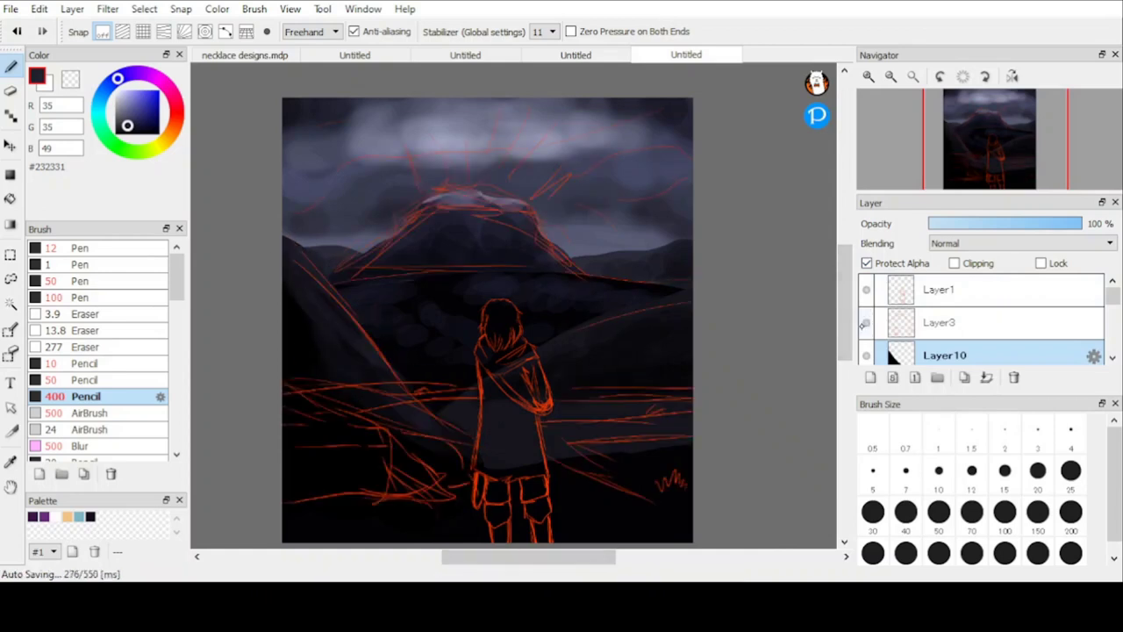
# Add a new layer and paint the flat foreground across the lower canvas in a dark navy tone.
pyautogui.click(870, 377)
pyautogui.click(129, 122)
pyautogui.moveTo(281, 424); pyautogui.dragTo(336, 416)
pyautogui.hotkey('ctrl', 'z')
pyautogui.click(129, 127)
pyautogui.moveTo(246, 429)
pyautogui.mouseDown()
pyautogui.moveTo(639, 417)
pyautogui.moveTo(762, 488)
pyautogui.moveTo(675, 407)
pyautogui.mouseUp()
# Protect the foreground layer's alpha and shade the ground with darker strokes around #0D0D14.
pyautogui.click(867, 263)
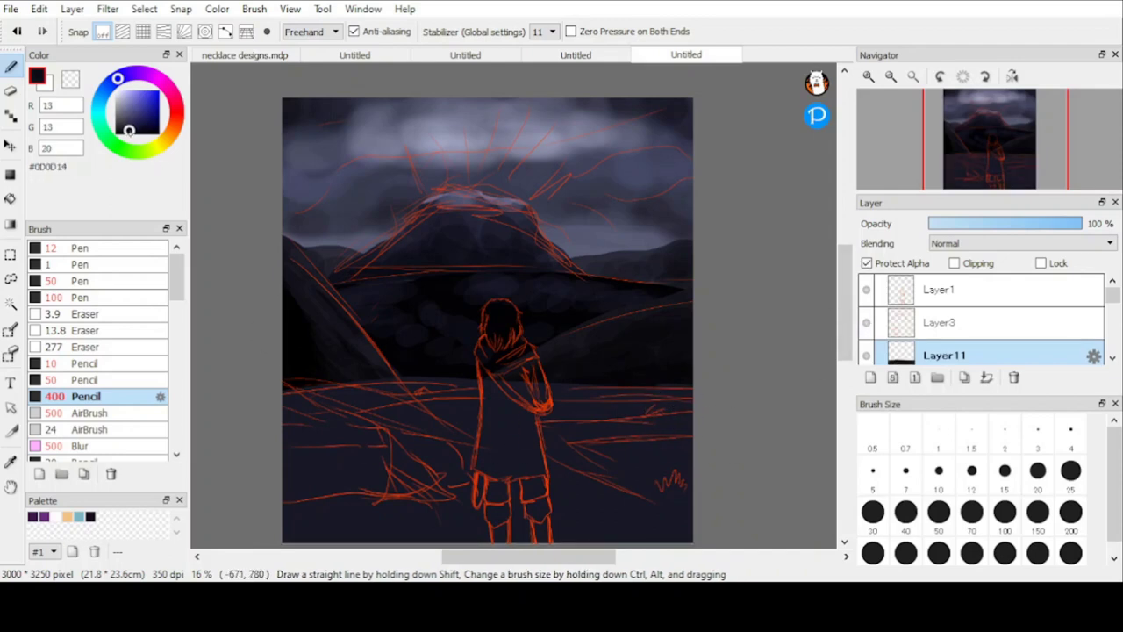
pyautogui.moveTo(307, 409); pyautogui.dragTo(380, 406)
pyautogui.moveTo(381, 474); pyautogui.dragTo(307, 519)
pyautogui.moveTo(697, 483); pyautogui.dragTo(616, 496)
pyautogui.moveTo(342, 503)
pyautogui.mouseDown()
pyautogui.moveTo(381, 419)
pyautogui.moveTo(319, 483)
pyautogui.moveTo(300, 458)
pyautogui.moveTo(393, 469)
pyautogui.moveTo(329, 425)
pyautogui.moveTo(367, 433)
pyautogui.moveTo(384, 454)
pyautogui.moveTo(448, 462)
pyautogui.moveTo(357, 452)
pyautogui.moveTo(306, 407)
pyautogui.moveTo(421, 465)
pyautogui.moveTo(314, 497)
pyautogui.moveTo(291, 458)
pyautogui.moveTo(383, 485)
pyautogui.moveTo(310, 485)
pyautogui.moveTo(385, 456)
pyautogui.moveTo(319, 483)
pyautogui.moveTo(438, 480)
pyautogui.moveTo(345, 453)
pyautogui.moveTo(432, 477)
pyautogui.moveTo(402, 464)
pyautogui.moveTo(356, 406)
pyautogui.moveTo(430, 439)
pyautogui.mouseUp()
# Paint a large grey boulder at the lower left of the ground and shade it with #1A1A27 and black #000000.
pyautogui.click(126, 120)
pyautogui.click(130, 127)
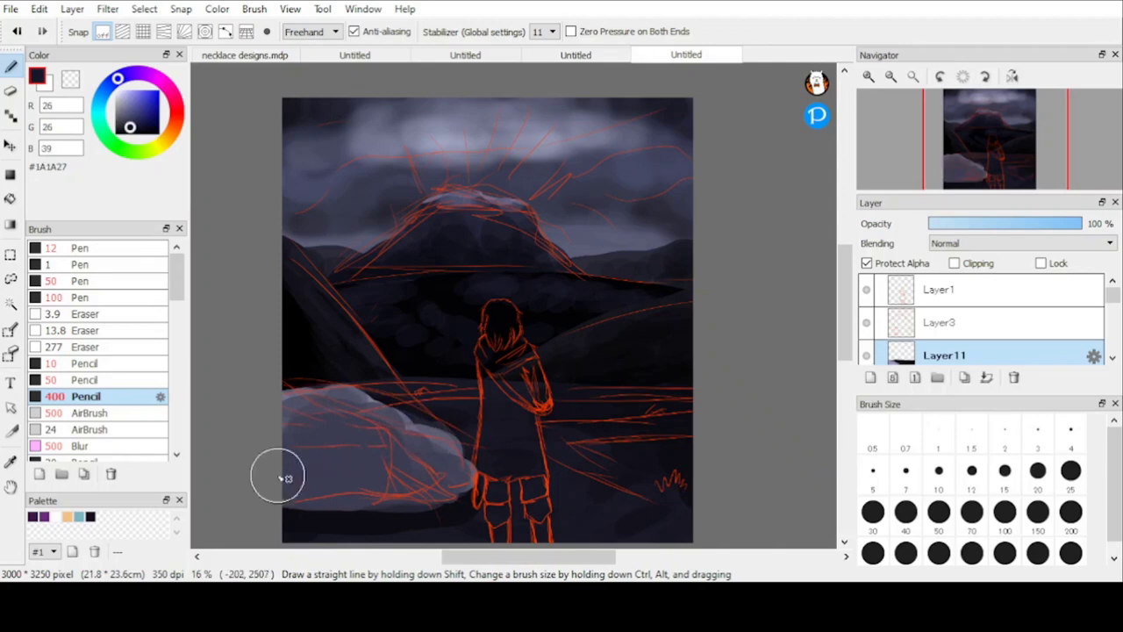
pyautogui.moveTo(281, 476)
pyautogui.mouseDown()
pyautogui.moveTo(359, 486)
pyautogui.moveTo(430, 475)
pyautogui.moveTo(276, 470)
pyautogui.moveTo(341, 498)
pyautogui.moveTo(293, 442)
pyautogui.moveTo(439, 474)
pyautogui.mouseUp()
pyautogui.click(114, 133)
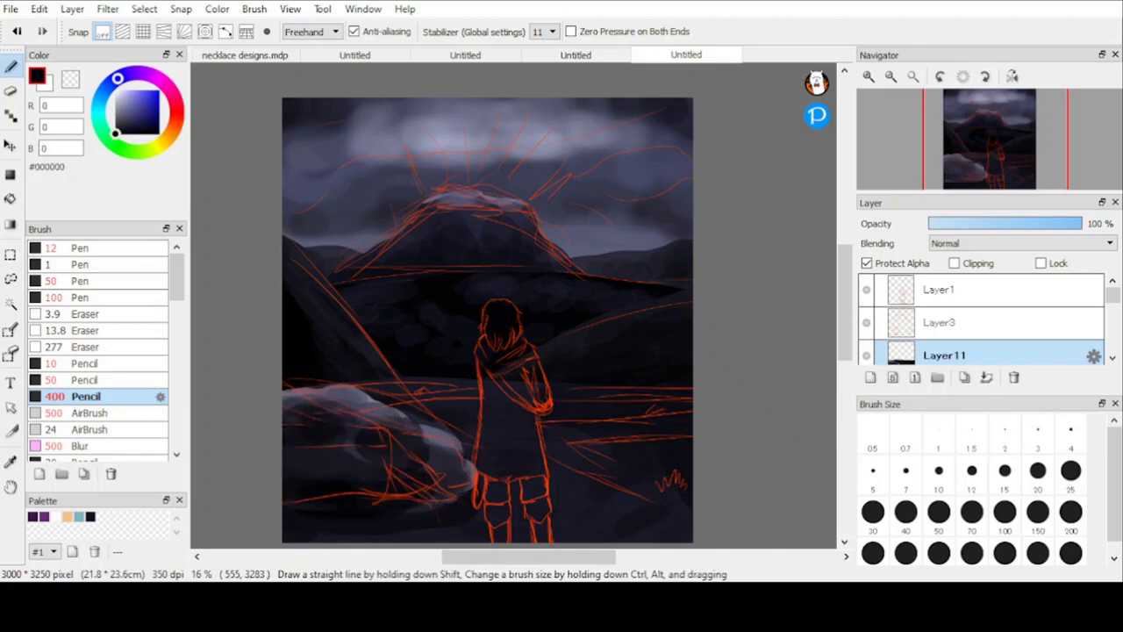
pyautogui.click(868, 322)
pyautogui.click(869, 322)
# Paint small grass tufts on the ground with the size 24 AirBrush in sampled grey #515161 and black.
pyautogui.keyDown('alt'); pyautogui.click(339, 175); pyautogui.keyUp('alt')
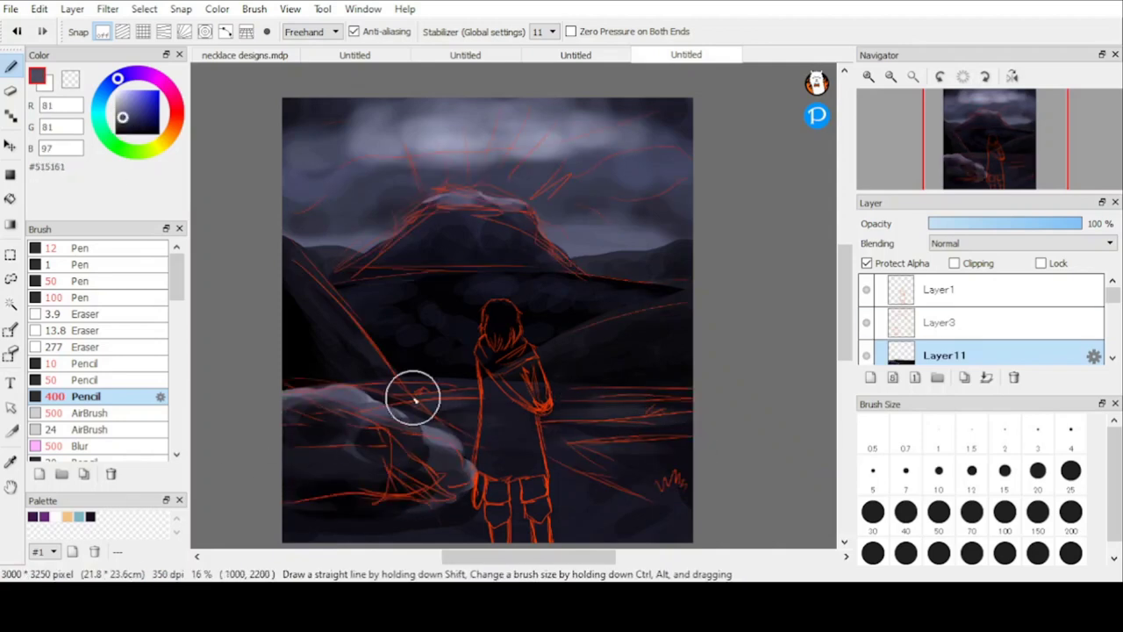
pyautogui.click(93, 429)
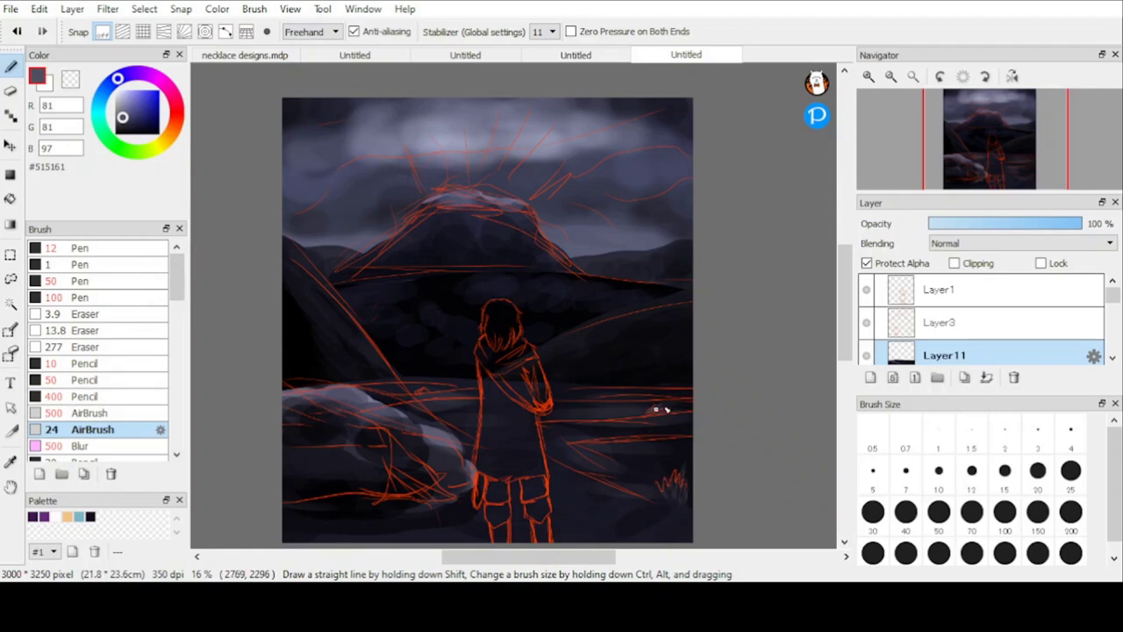
pyautogui.keyDown('alt'); pyautogui.click(705, 369); pyautogui.keyUp('alt')
pyautogui.moveTo(424, 380); pyautogui.dragTo(418, 391)
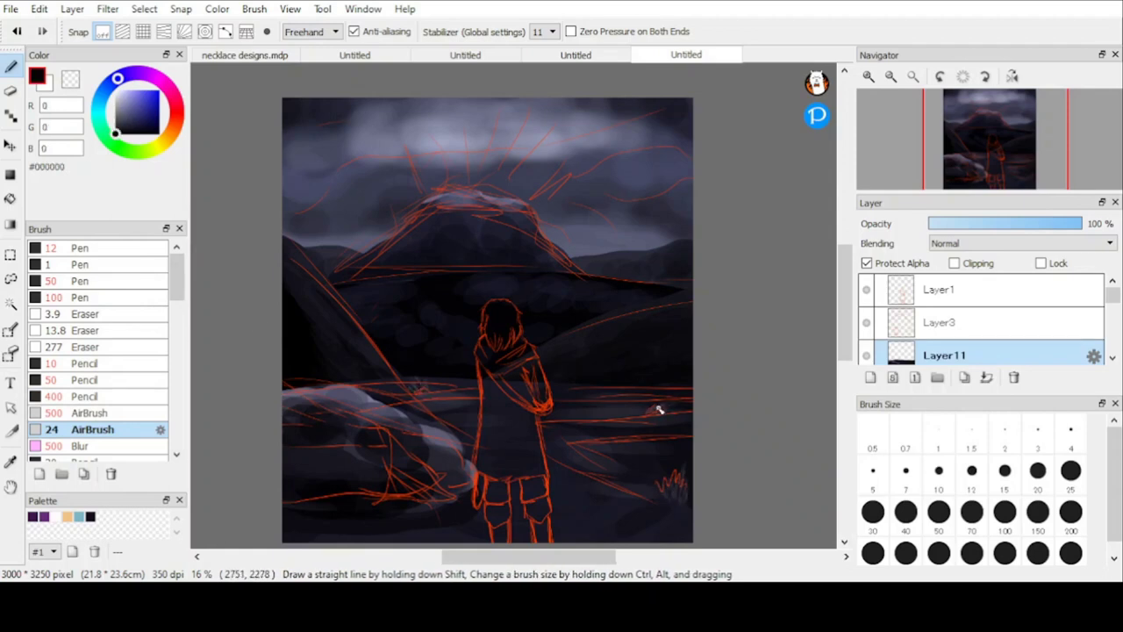
# Hide the Layer3 sketch and smooth the boulder's shading with the size 500 Blur brush.
pyautogui.click(866, 323)
pyautogui.click(79, 446)
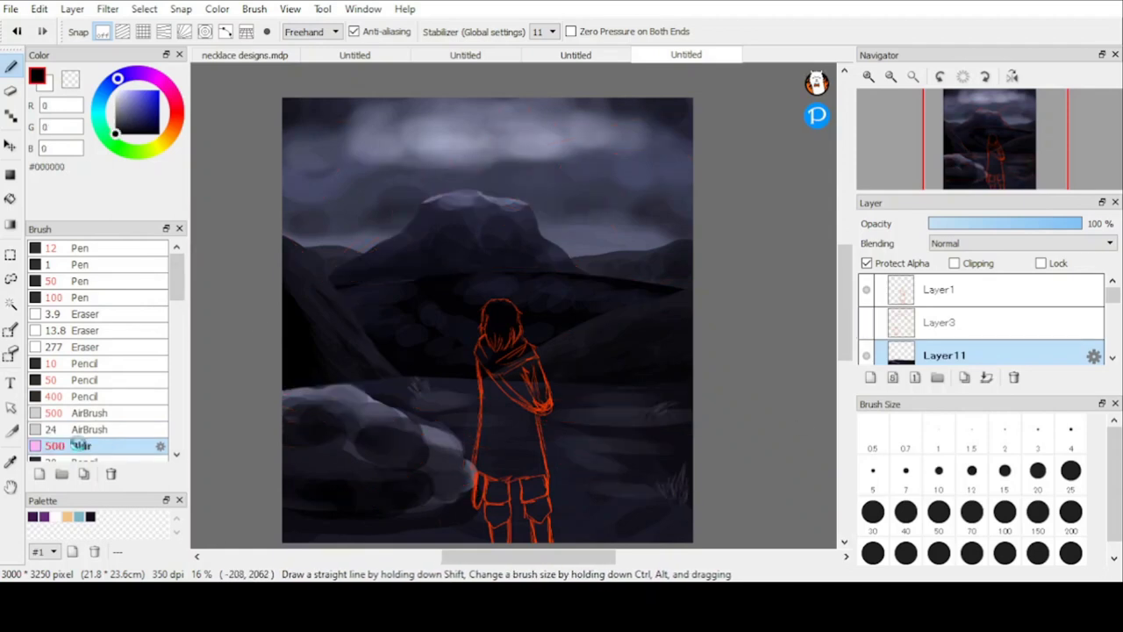
pyautogui.moveTo(407, 439)
pyautogui.mouseDown()
pyautogui.moveTo(444, 503)
pyautogui.moveTo(464, 433)
pyautogui.moveTo(398, 399)
pyautogui.mouseUp()
# Reshape and darken the boulder's upper edge with the size 50 Pen in sampled #191926, and soften it with the size 500 Blur brush.
pyautogui.keyDown('alt'); pyautogui.click(395, 402); pyautogui.keyUp('alt')
pyautogui.click(81, 280)
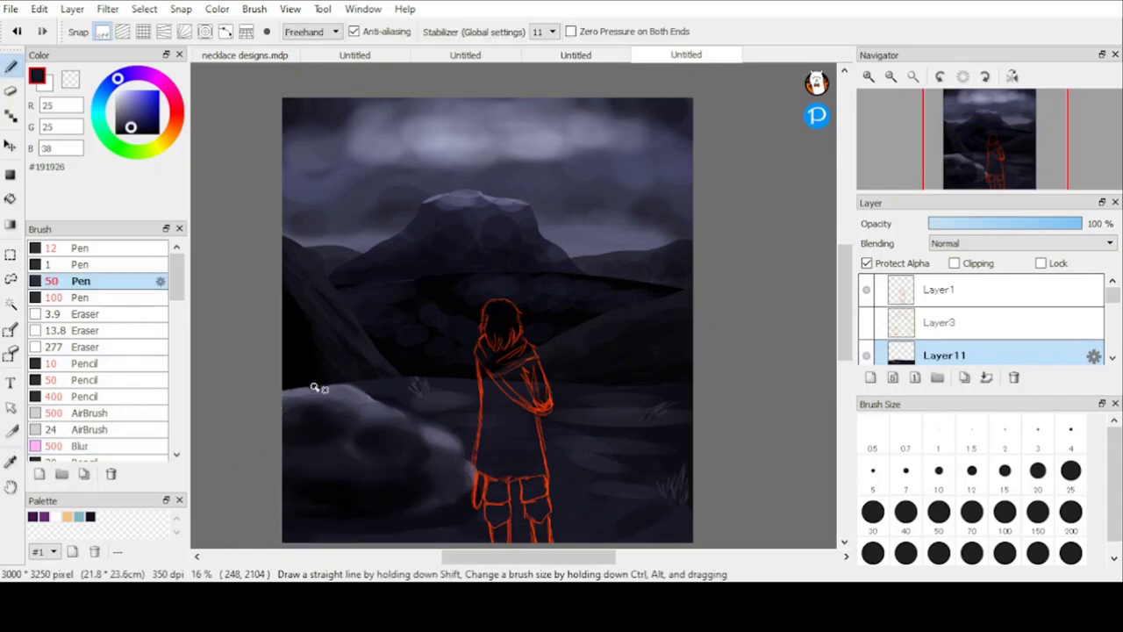
pyautogui.moveTo(279, 386)
pyautogui.mouseDown()
pyautogui.moveTo(369, 402)
pyautogui.moveTo(492, 394)
pyautogui.mouseUp()
pyautogui.click(79, 446)
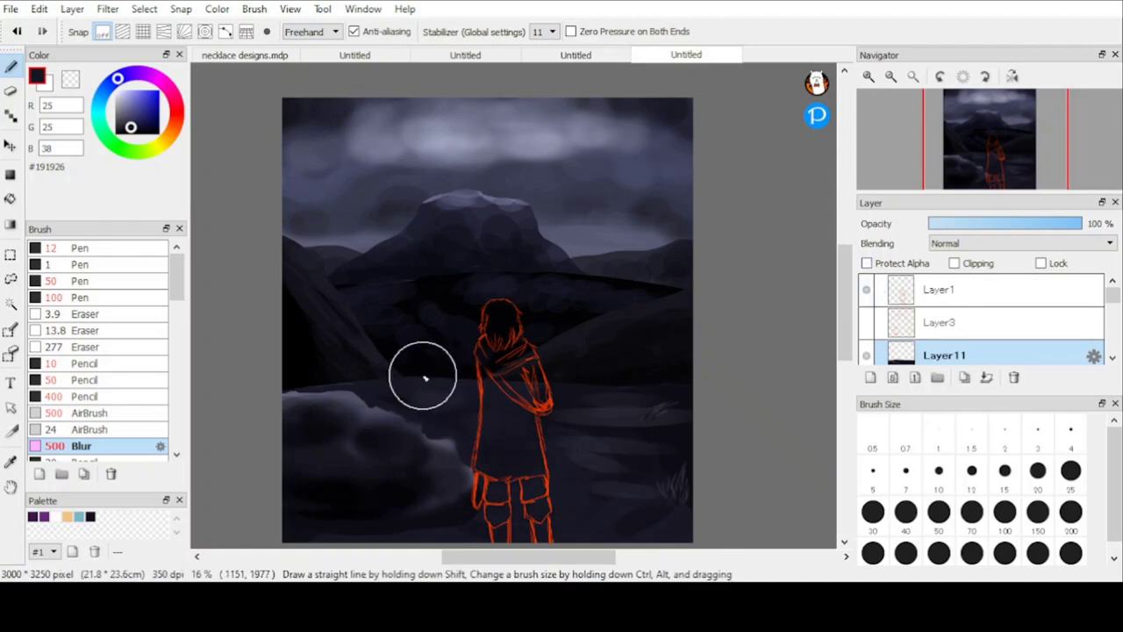
pyautogui.moveTo(425, 377)
pyautogui.mouseDown()
pyautogui.moveTo(511, 388)
pyautogui.moveTo(584, 418)
pyautogui.mouseUp()
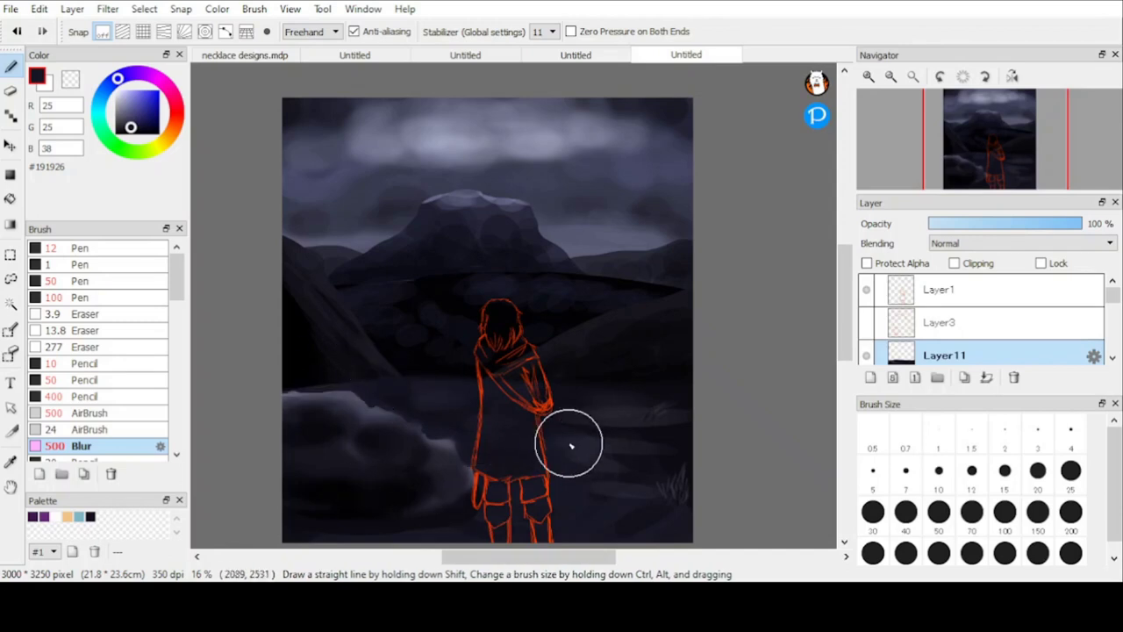
# Add a new layer directly above Layer6 and sample the pale cloud colour #9FA3BF for painting.
pyautogui.moveTo(1112, 296); pyautogui.dragTo(1112, 329)
pyautogui.click(869, 327)
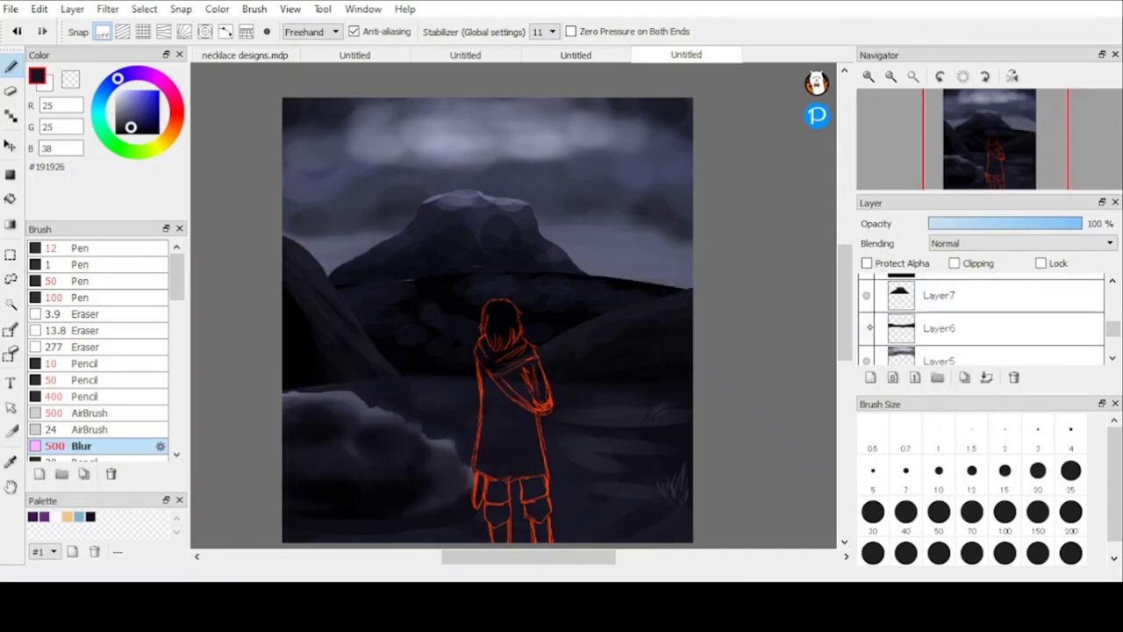
pyautogui.click(868, 328)
pyautogui.click(944, 330)
pyautogui.click(870, 377)
pyautogui.click(11, 462)
pyautogui.click(478, 142)
pyautogui.click(11, 66)
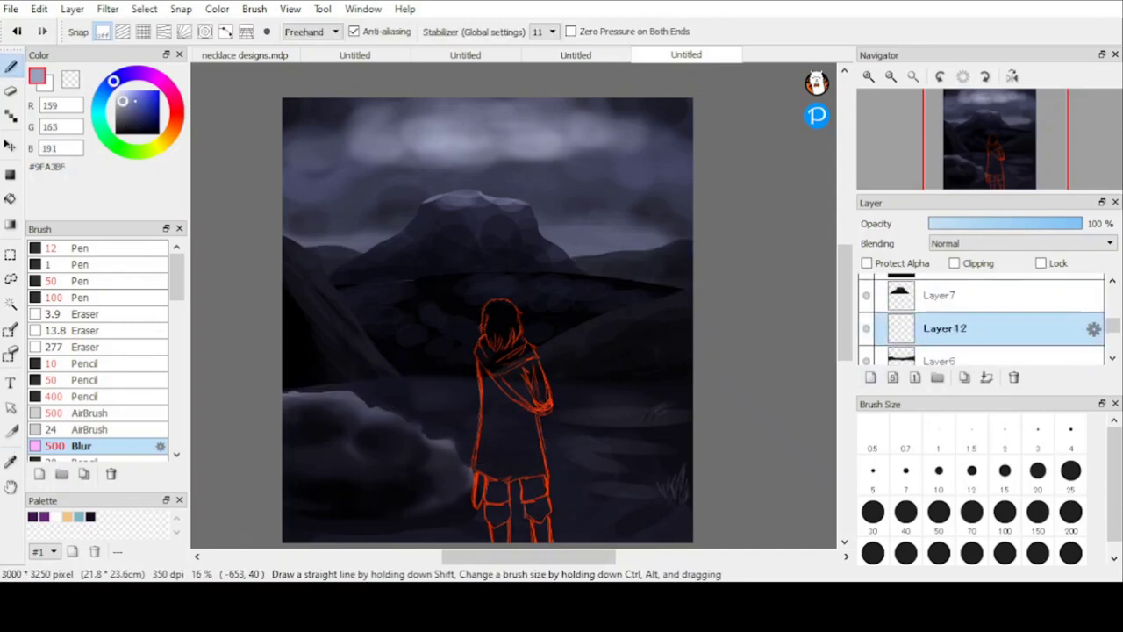
# Airbrush a bright glow behind the mountain peak and branching lightning bolts above it in white #FFFFFF, using size 70 for the bolts.
pyautogui.click(78, 412)
pyautogui.moveTo(446, 181)
pyautogui.mouseDown()
pyautogui.moveTo(478, 189)
pyautogui.moveTo(437, 146)
pyautogui.mouseUp()
pyautogui.click(88, 429)
pyautogui.hotkey('ctrl', 'z')
pyautogui.moveTo(493, 193)
pyautogui.mouseDown()
pyautogui.moveTo(535, 169)
pyautogui.moveTo(570, 178)
pyautogui.mouseUp()
pyautogui.hotkey('ctrl', 'z')
pyautogui.hotkey('ctrl', 'z')
pyautogui.hotkey('ctrl', 'z')
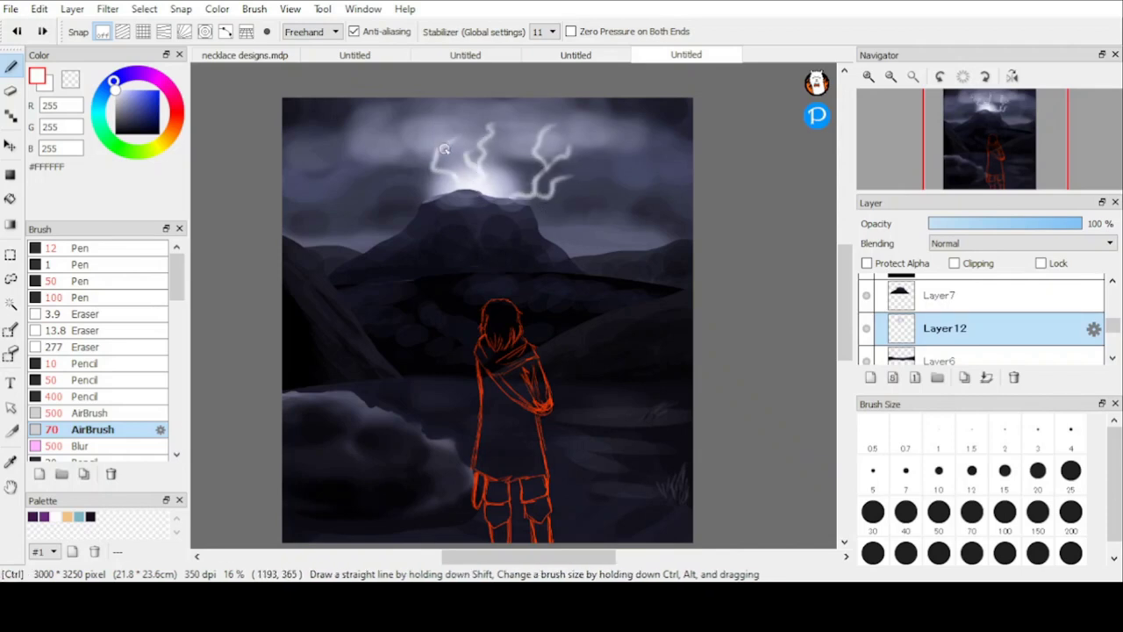
pyautogui.moveTo(443, 144); pyautogui.dragTo(472, 109)
pyautogui.moveTo(434, 174)
pyautogui.mouseDown()
pyautogui.moveTo(411, 141)
pyautogui.moveTo(417, 182)
pyautogui.mouseUp()
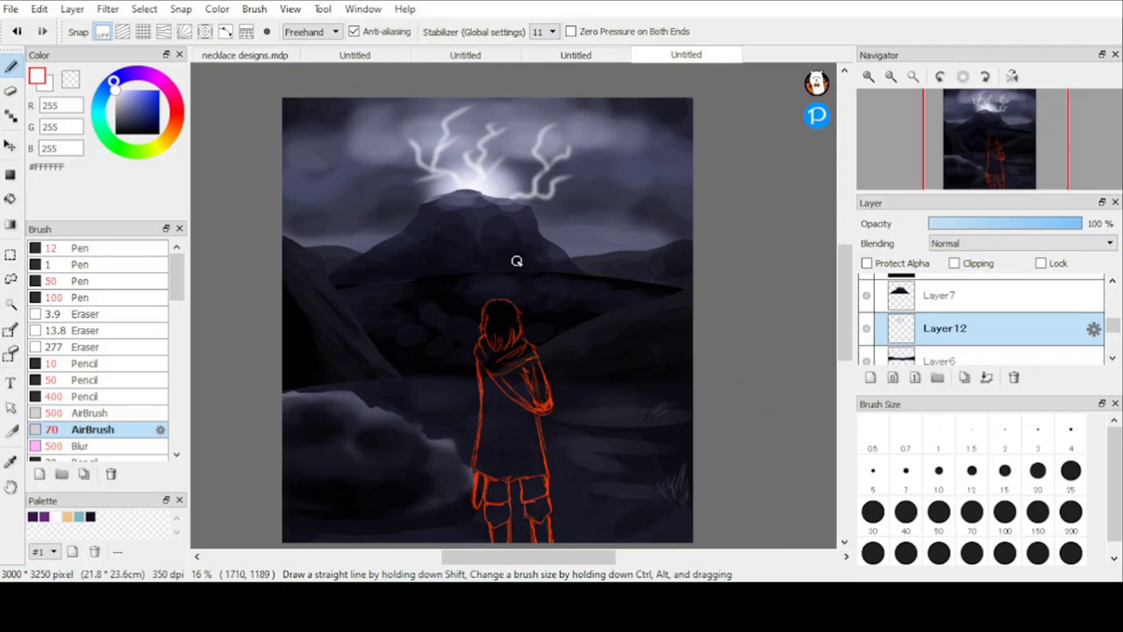
# Set up Folder14 with a blank Layer15 above the Layer1 sketch, and hide the landscape in Folder13.
pyautogui.scroll(-3, 490, 248)
pyautogui.scroll(2, 505, 278)
pyautogui.scroll(5, 872, 316)
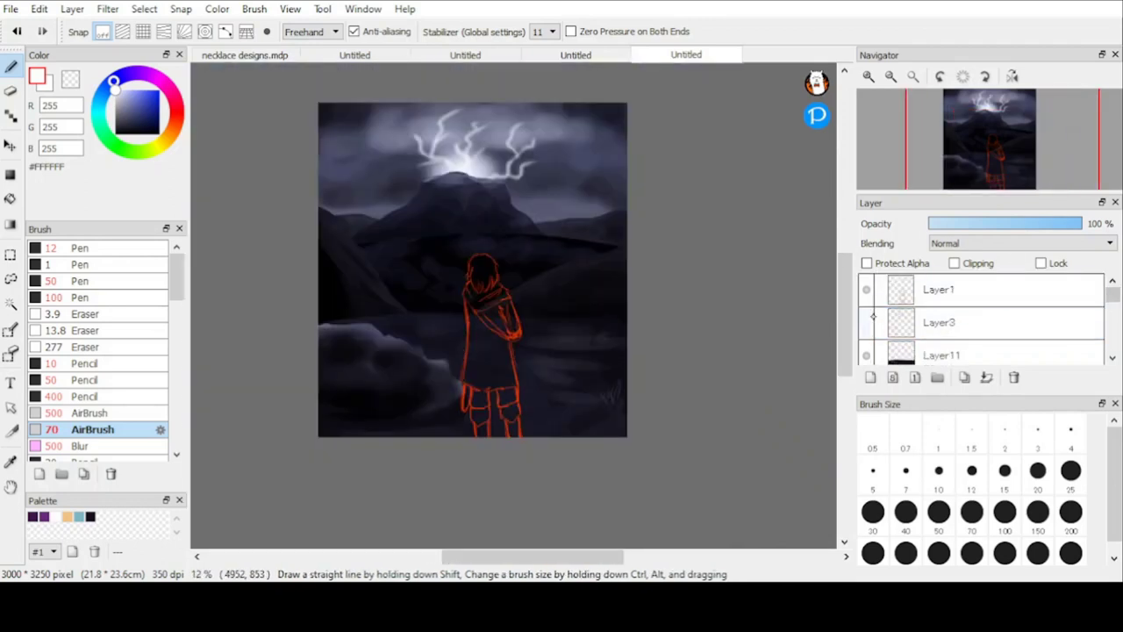
pyautogui.click(868, 293)
pyautogui.click(867, 290)
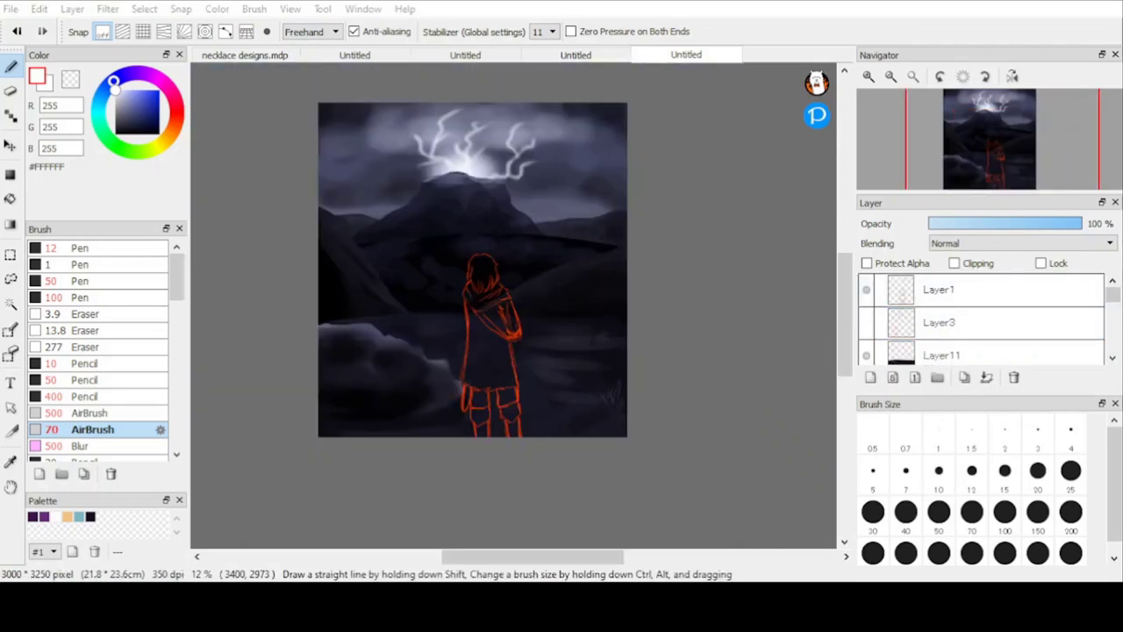
pyautogui.scroll(2, 481, 322)
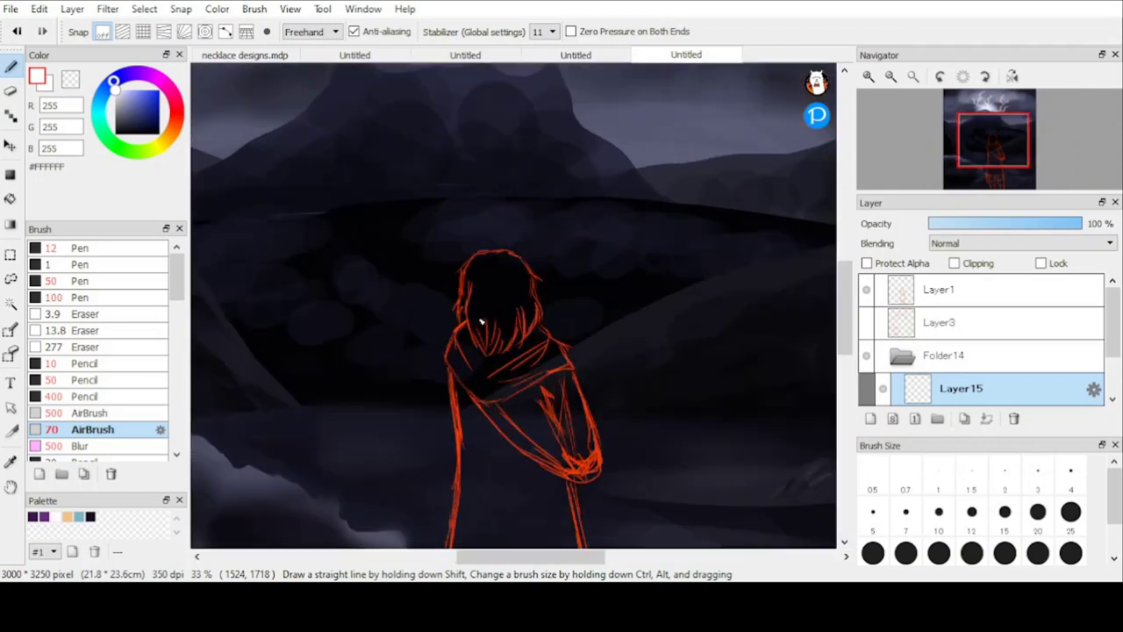
pyautogui.moveTo(985, 293); pyautogui.dragTo(1035, 347)
pyautogui.click(975, 380)
pyautogui.moveTo(1112, 324); pyautogui.dragTo(1112, 343)
pyautogui.click(867, 384)
# Ink the figure's hair strands and head outline over the sketch with the size 12 Pen in black #000000.
pyautogui.click(97, 248)
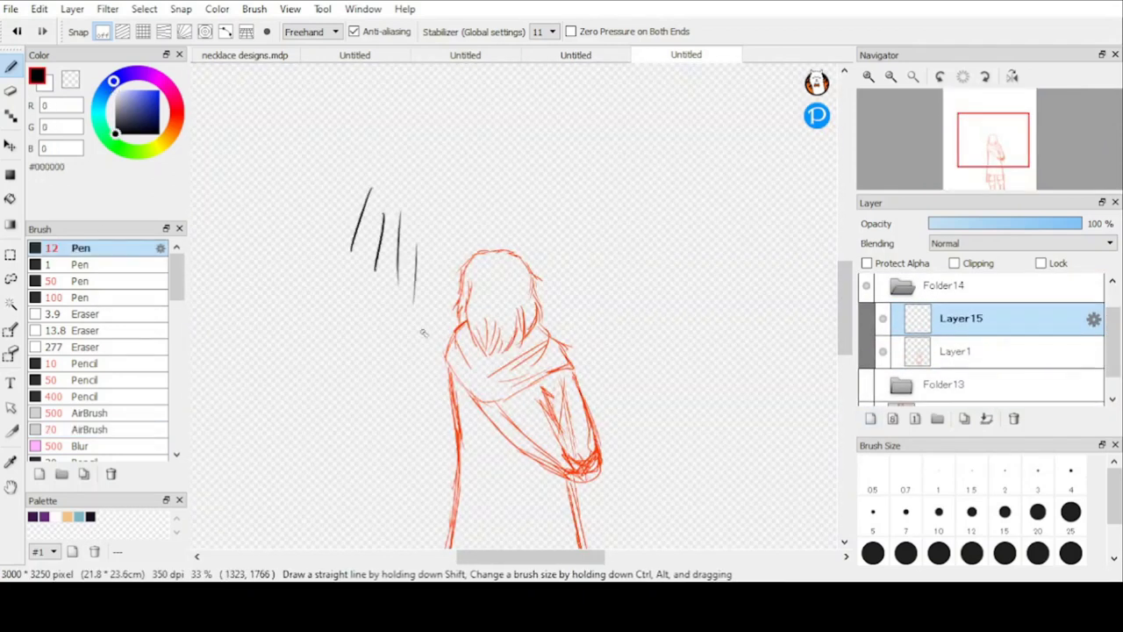
pyautogui.scroll(3, 424, 334)
pyautogui.moveTo(413, 218); pyautogui.dragTo(414, 364)
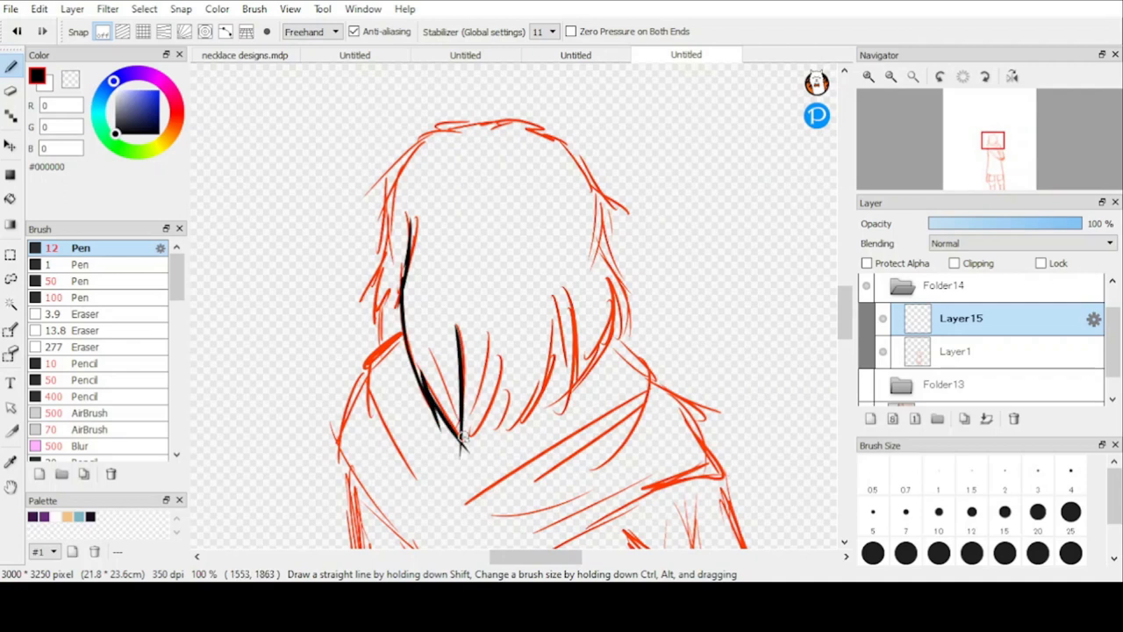
pyautogui.moveTo(504, 392); pyautogui.dragTo(506, 464)
pyautogui.moveTo(527, 402); pyautogui.dragTo(507, 463)
pyautogui.moveTo(569, 291); pyautogui.dragTo(573, 411)
pyautogui.moveTo(576, 362); pyautogui.dragTo(561, 430)
pyautogui.moveTo(557, 370); pyautogui.dragTo(540, 428)
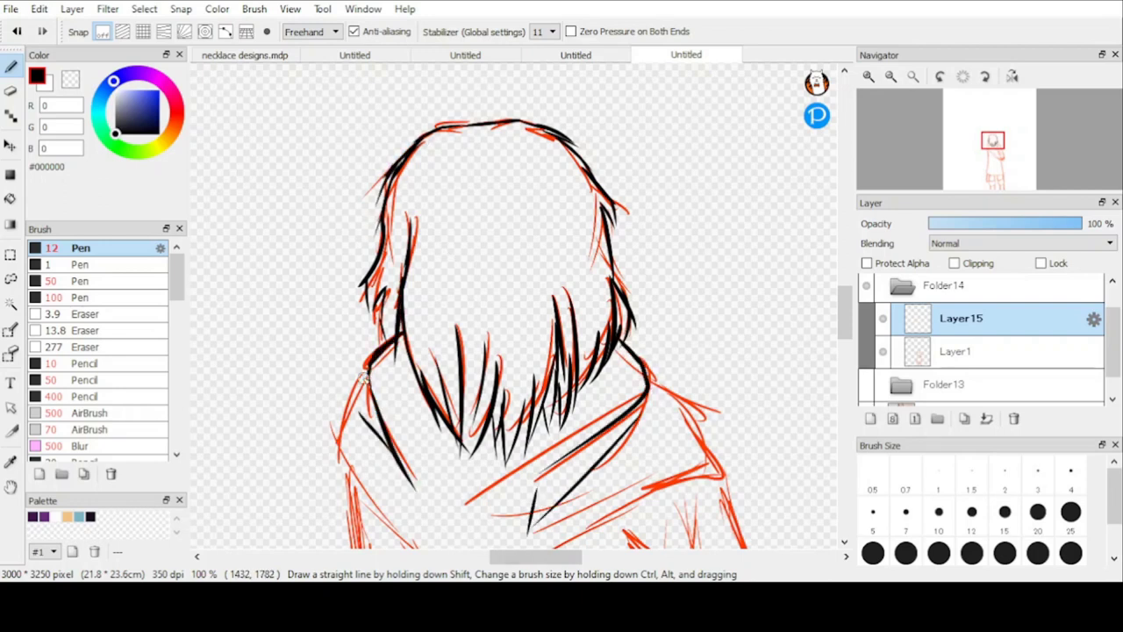
# Ink the draped hood with its folds and the outline of the figure's bent arm.
pyautogui.moveTo(366, 383); pyautogui.dragTo(339, 449)
pyautogui.scroll(-4, 358, 342)
pyautogui.scroll(4, 385, 419)
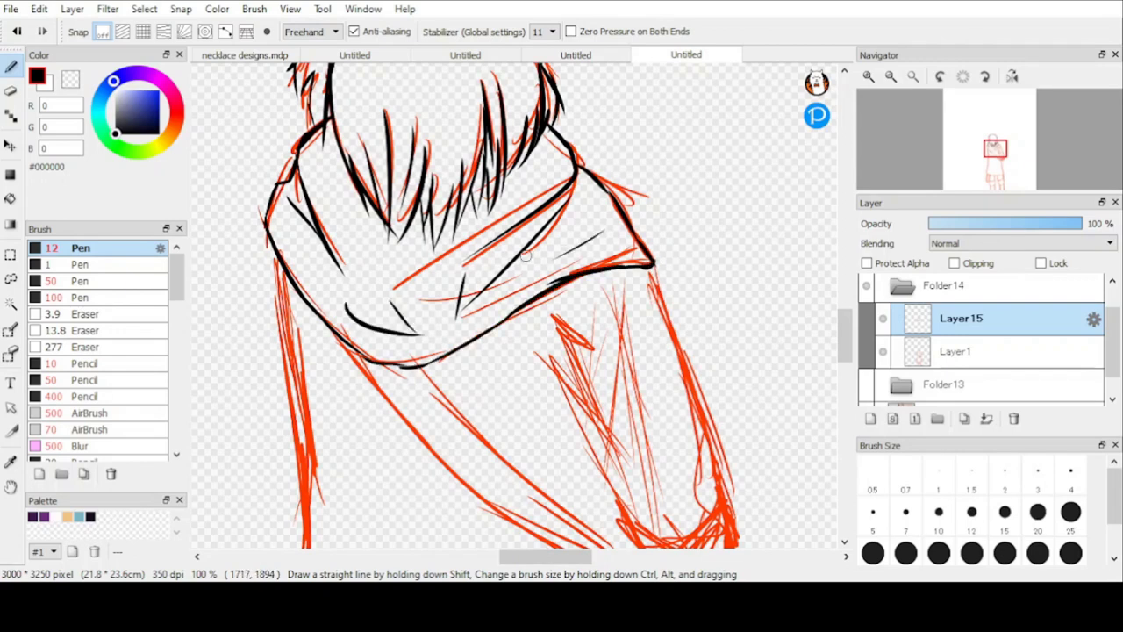
pyautogui.scroll(-2, 524, 255)
pyautogui.hotkey('ctrl', 'z')
pyautogui.moveTo(505, 232); pyautogui.dragTo(595, 355)
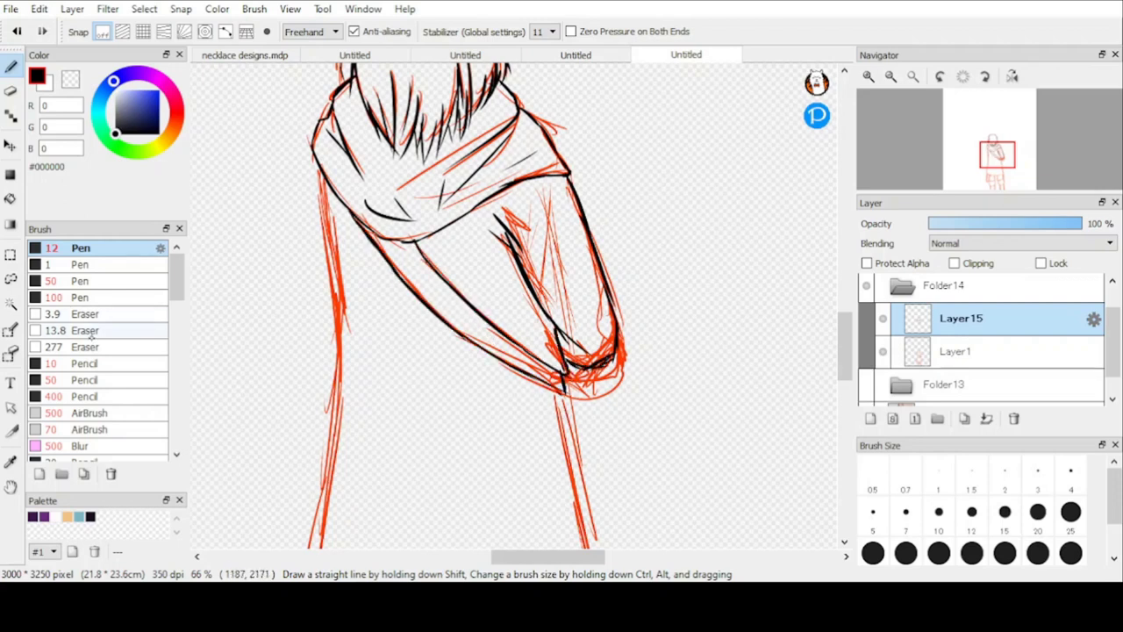
# Erase the end of the bent sleeve and redraw its outer edge with the size 12 Pen.
pyautogui.click(91, 346)
pyautogui.moveTo(676, 367); pyautogui.dragTo(659, 367)
pyautogui.click(92, 249)
pyautogui.moveTo(608, 298); pyautogui.dragTo(622, 358)
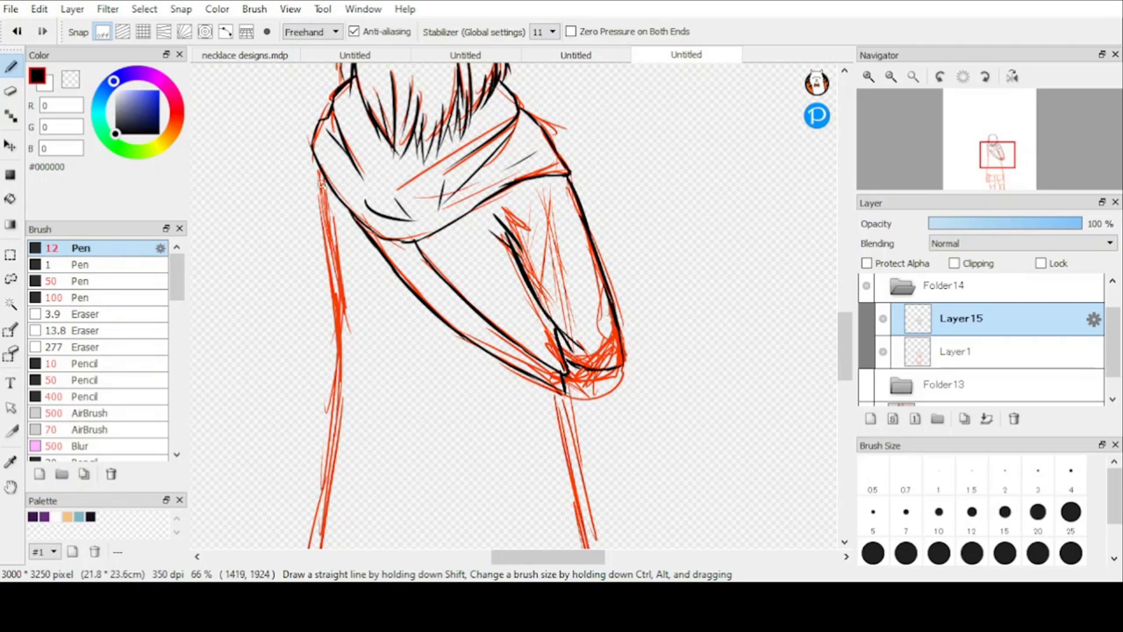
# Ink the sides and hem of the coat and add long fold lines across its lower half.
pyautogui.scroll(-1, 367, 316)
pyautogui.moveTo(310, 376); pyautogui.dragTo(456, 258)
pyautogui.moveTo(426, 256); pyautogui.dragTo(380, 379)
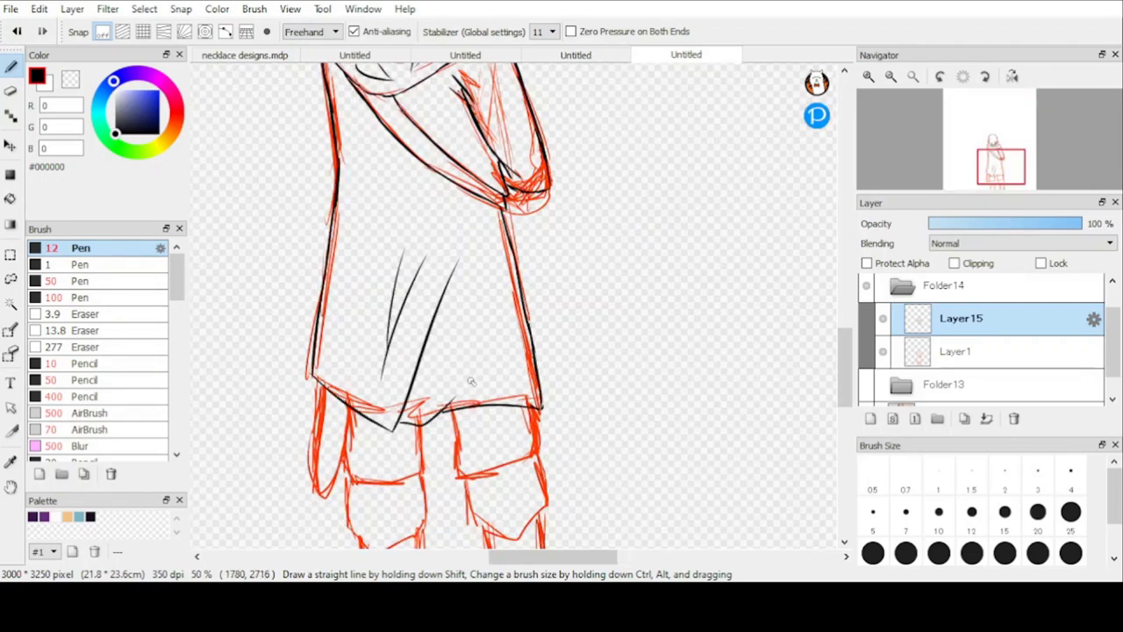
pyautogui.scroll(-1, 345, 373)
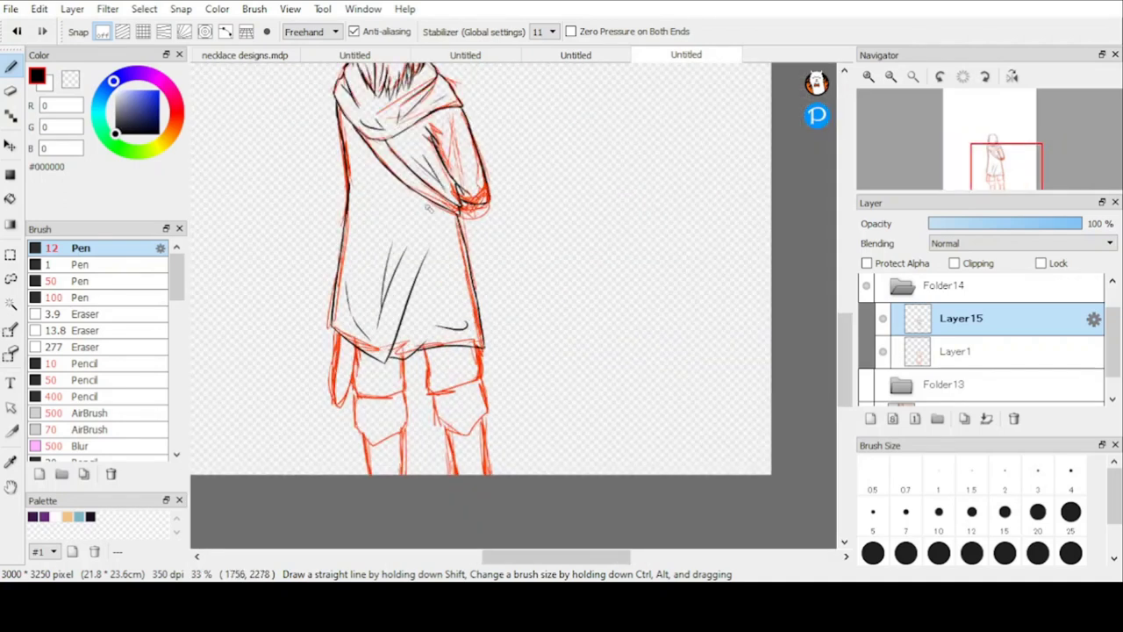
# Ink the hanging sleeve and both legs with their knee-high boot cuffs below the coat, correcting stray lines.
pyautogui.scroll(2, 379, 324)
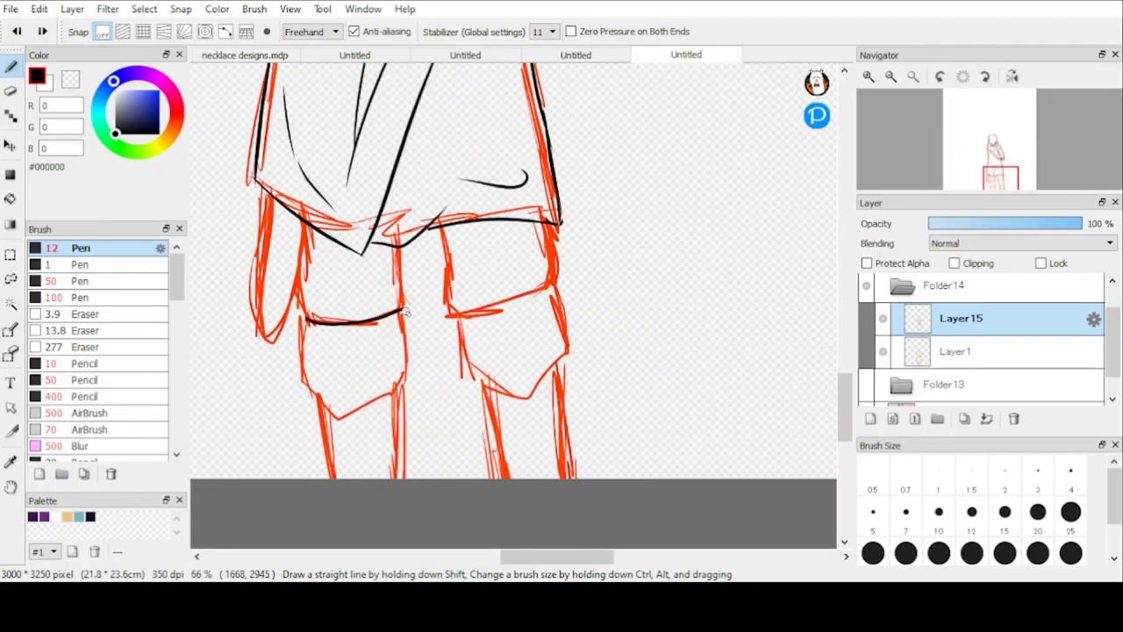
pyautogui.press('e')
pyautogui.moveTo(413, 386); pyautogui.dragTo(411, 388)
pyautogui.press('b')
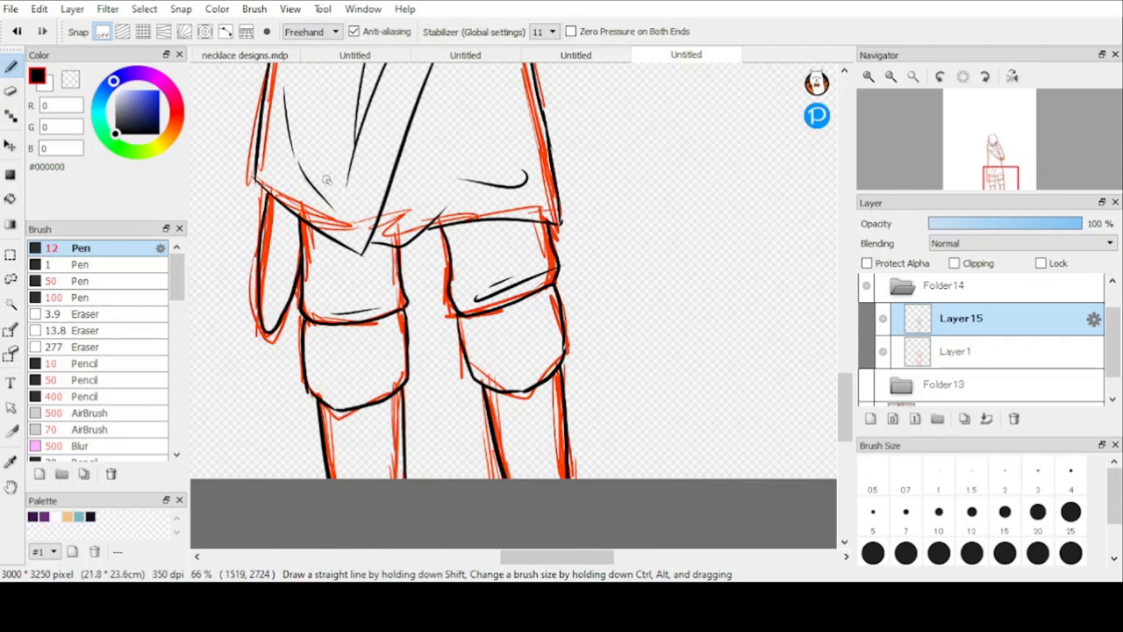
pyautogui.hotkey('ctrl', 'z')
pyautogui.hotkey('ctrl', 'z')
# Hide the red Layer1 sketch and show the landscape folder behind the line art.
pyautogui.scroll(-4, 280, 303)
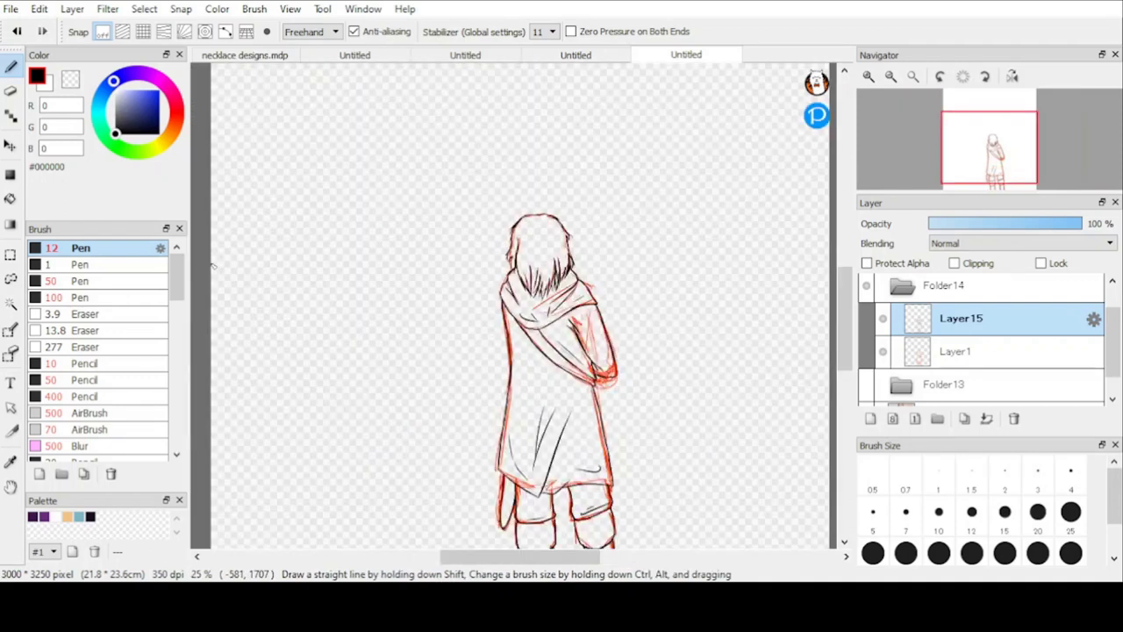
pyautogui.click(883, 352)
pyautogui.scroll(3, 418, 270)
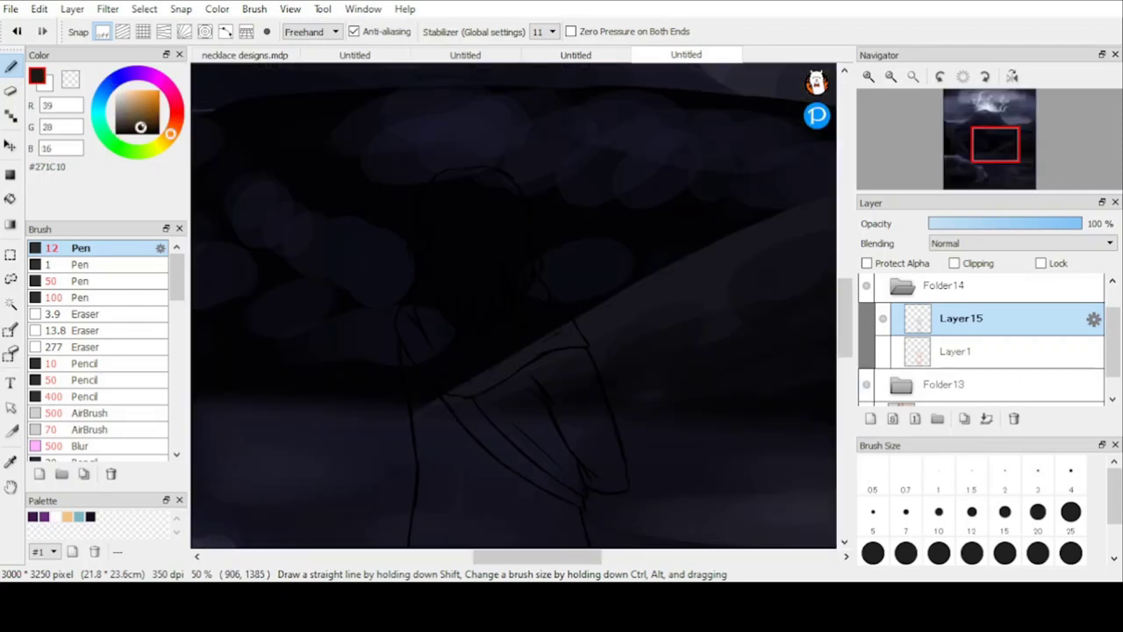
# Try brown #3F2D18 and dark grey #141519 as clothing colours against the landscape with the size 400 Pencil.
pyautogui.click(84, 396)
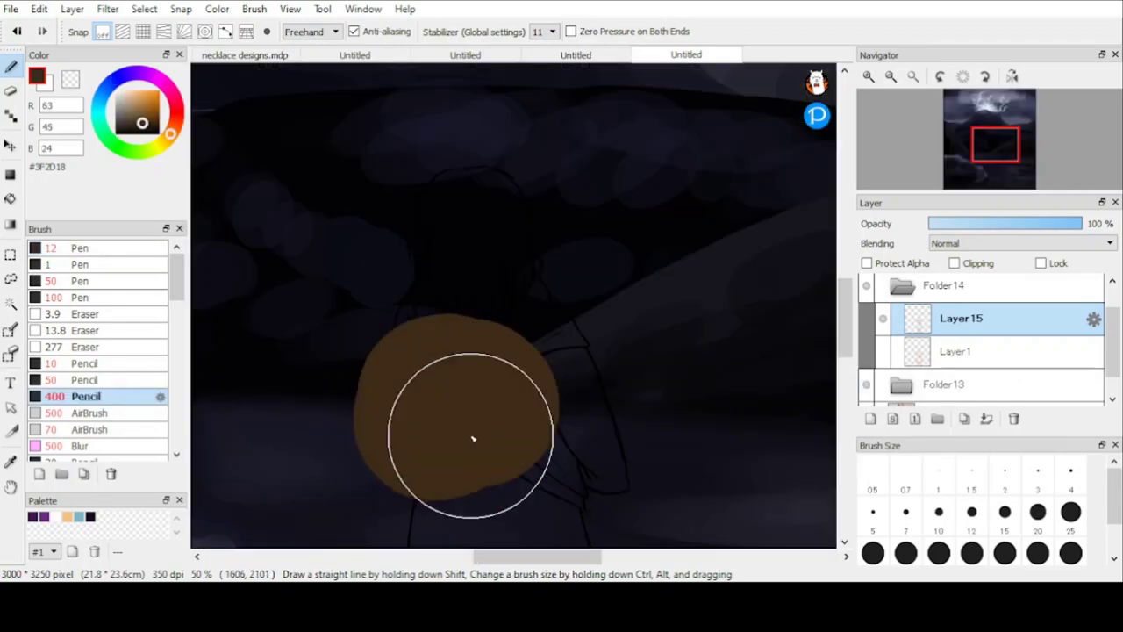
pyautogui.keyDown('alt'); pyautogui.click(197, 219); pyautogui.keyUp('alt')
pyautogui.keyDown('alt'); pyautogui.click(252, 281); pyautogui.keyUp('alt')
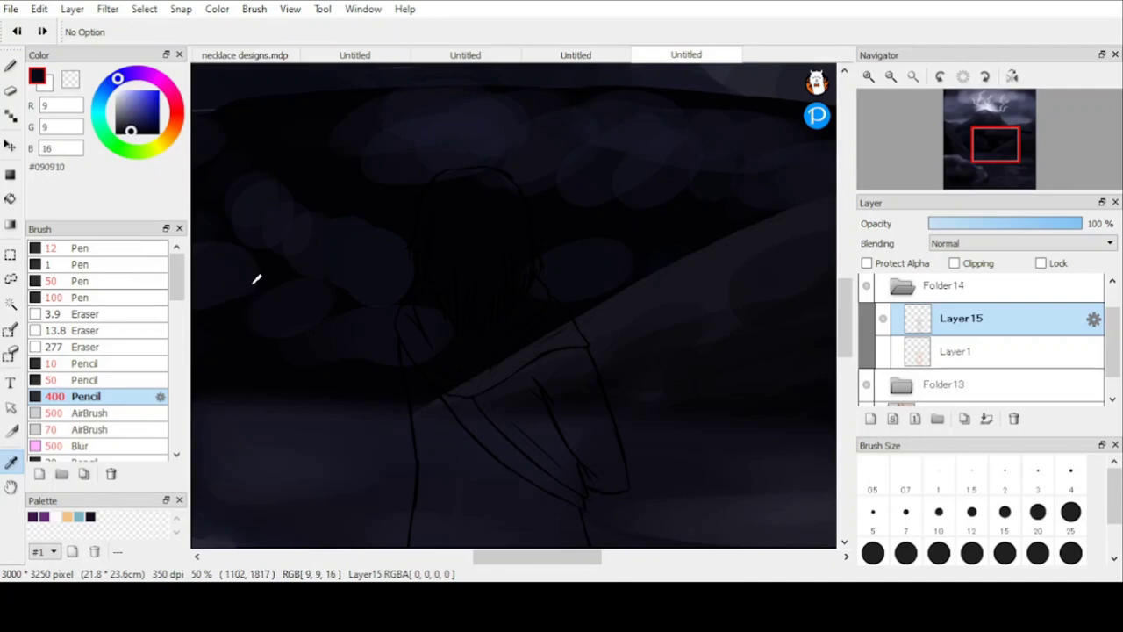
pyautogui.click(133, 119)
pyautogui.click(288, 370)
pyautogui.hotkey('ctrl', 'z')
pyautogui.click(124, 124)
pyautogui.click(370, 373)
pyautogui.scroll(-4, 362, 388)
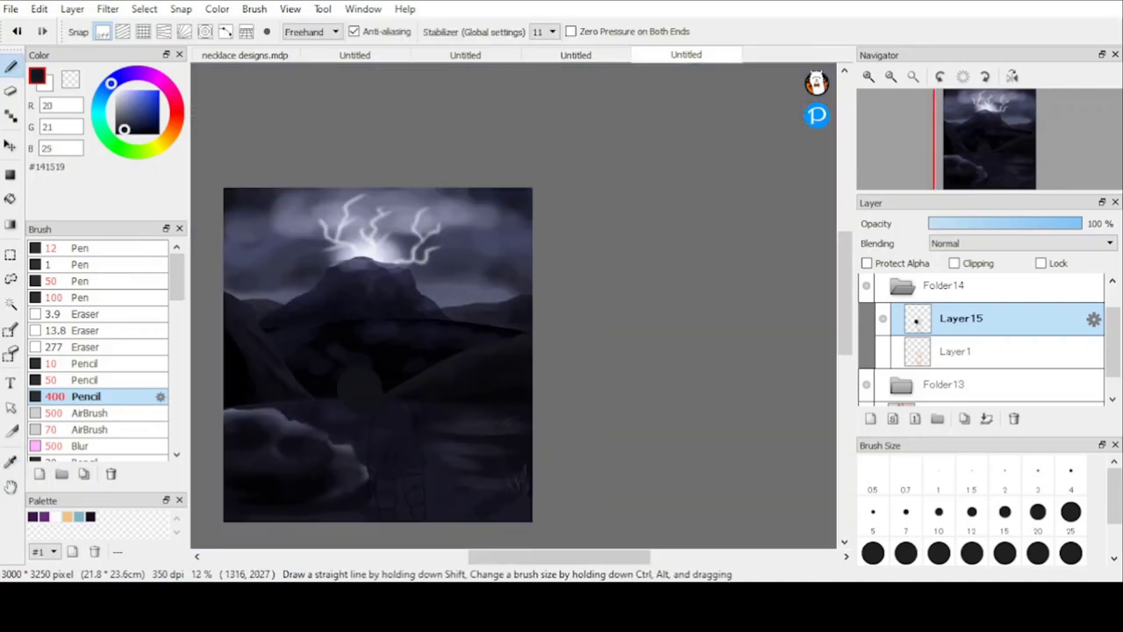
pyautogui.hotkey('ctrl', 'z')
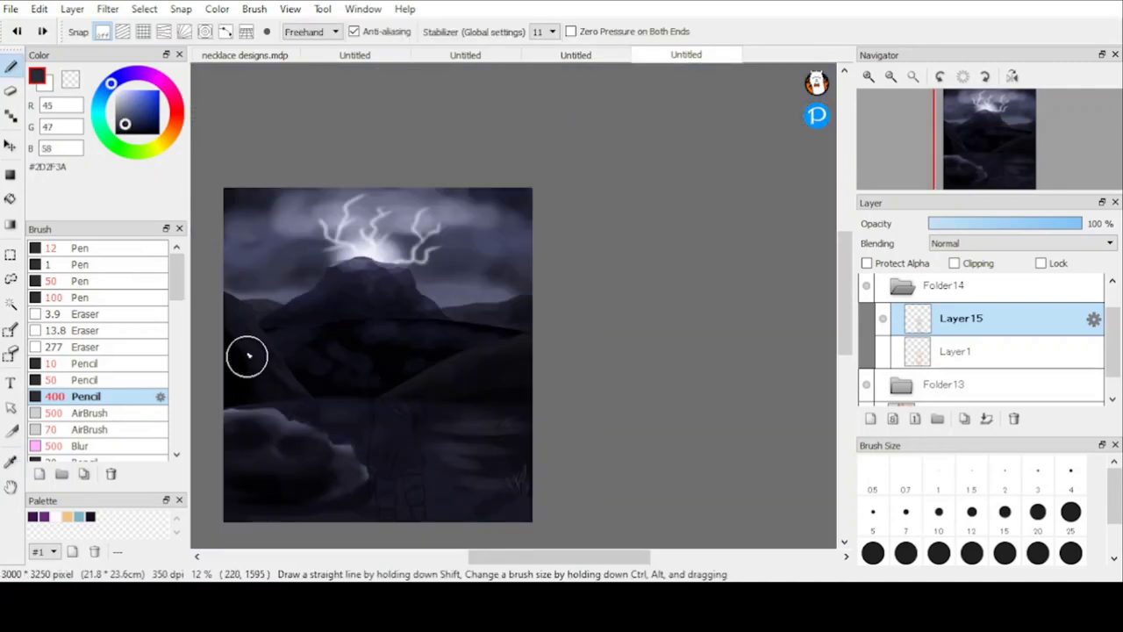
# Place a #2D2F3A colour swatch dab beside the figure and hide the landscape folder.
pyautogui.click(248, 357)
pyautogui.click(867, 384)
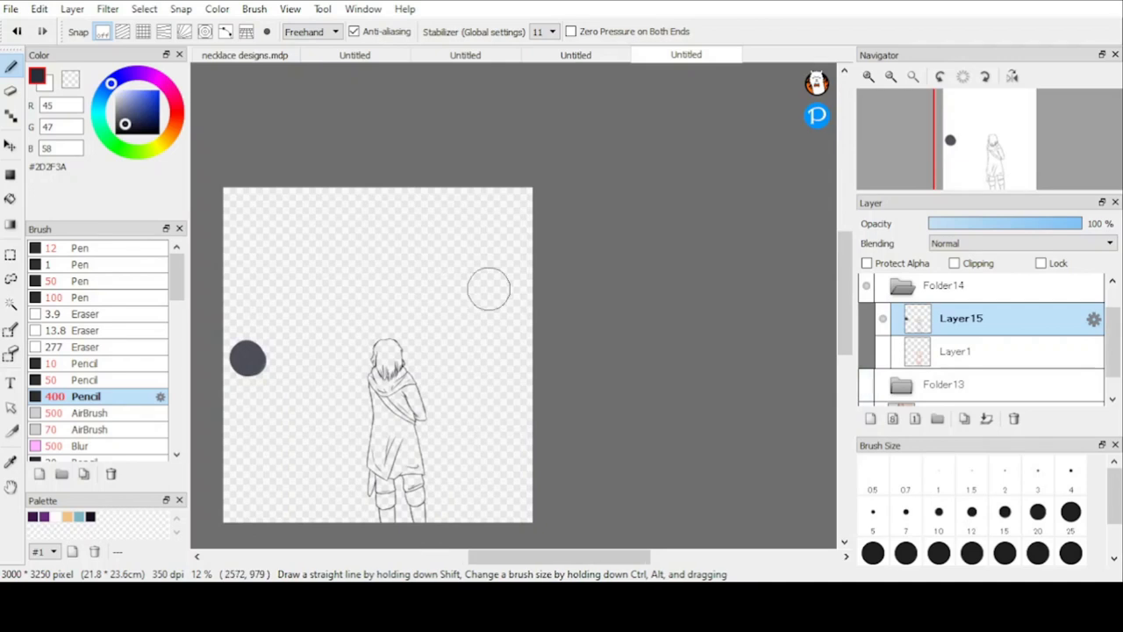
pyautogui.scroll(5, 383, 492)
pyautogui.scroll(-2, 384, 469)
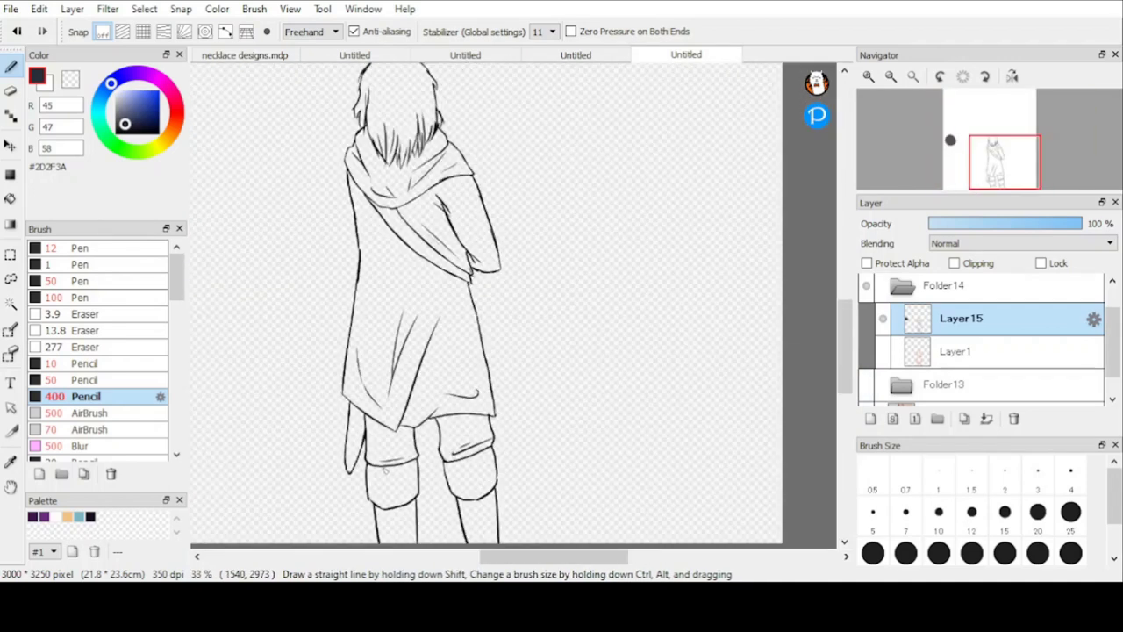
# Add a new layer beneath the Layer15 line art and start colouring the hood's left edge with the size 50 Pen in #2D2F3A.
pyautogui.scroll(2, 394, 331)
pyautogui.click(104, 378)
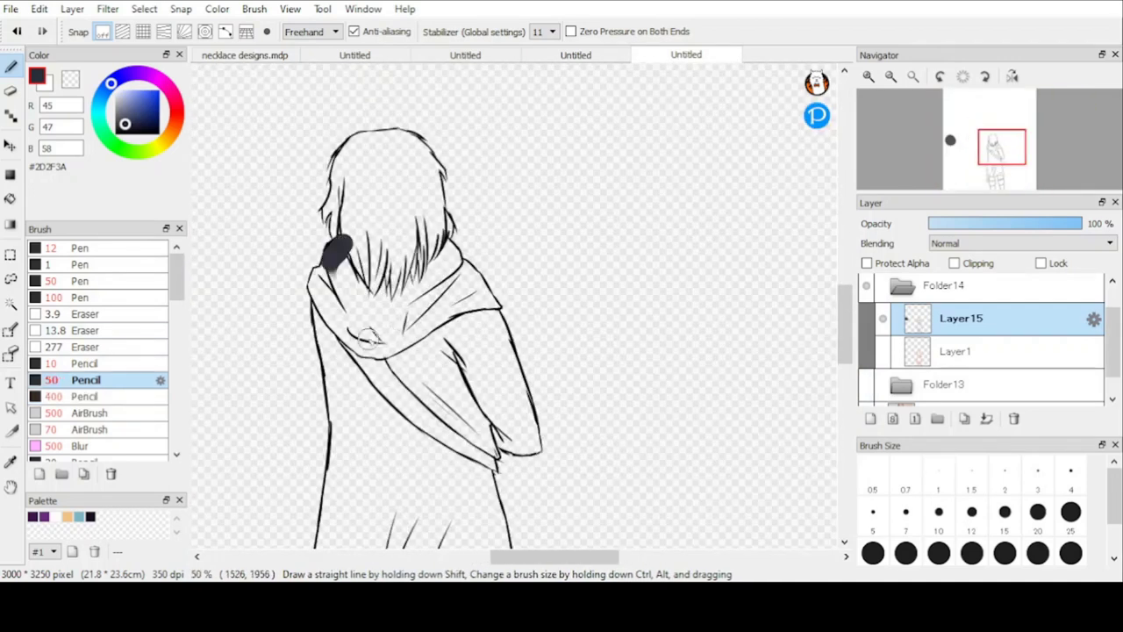
pyautogui.hotkey('ctrl', 'z')
pyautogui.click(955, 351)
pyautogui.click(870, 419)
pyautogui.click(98, 281)
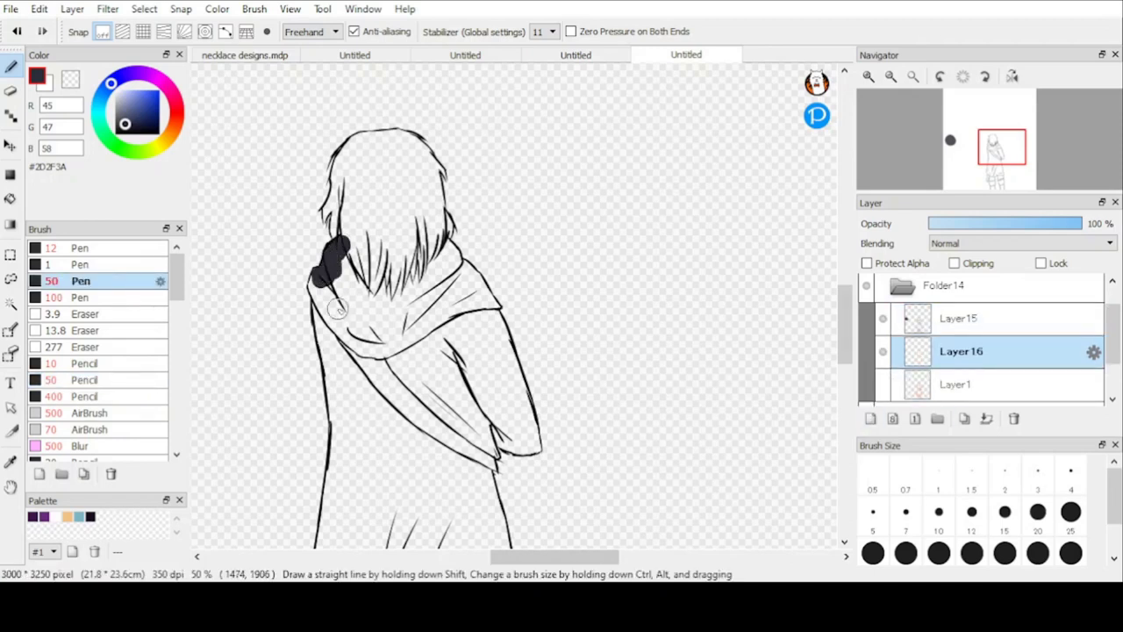
# Line the inner edges of the hood and bent sleeve with #2D2F3A using the size 20 Pen.
pyautogui.click(79, 248)
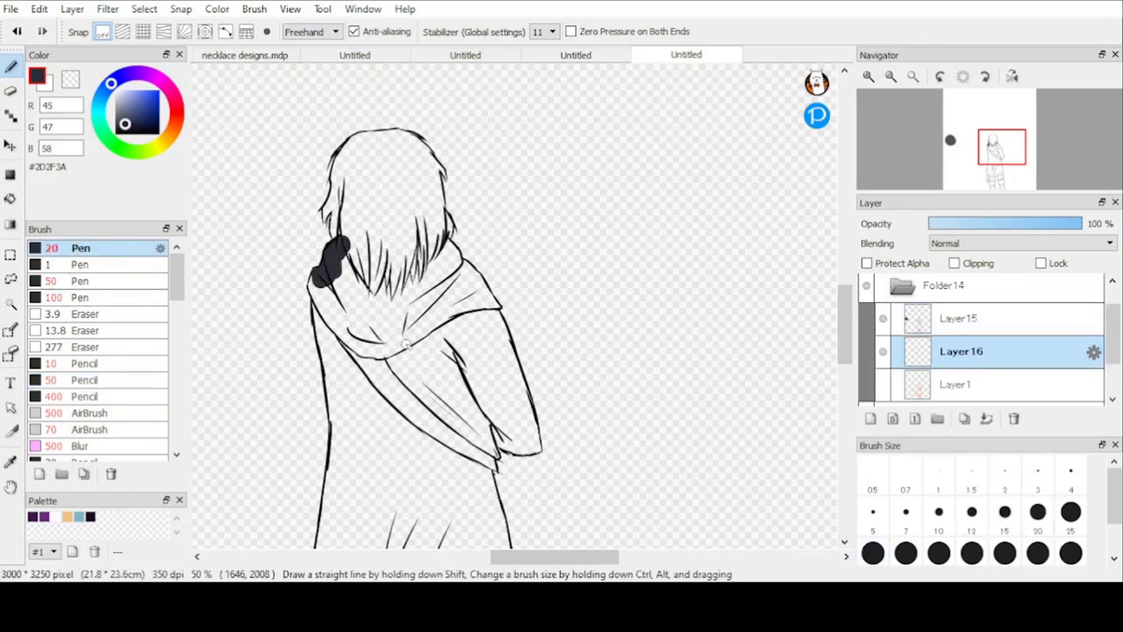
pyautogui.scroll(2, 351, 263)
pyautogui.moveTo(272, 348); pyautogui.dragTo(285, 472)
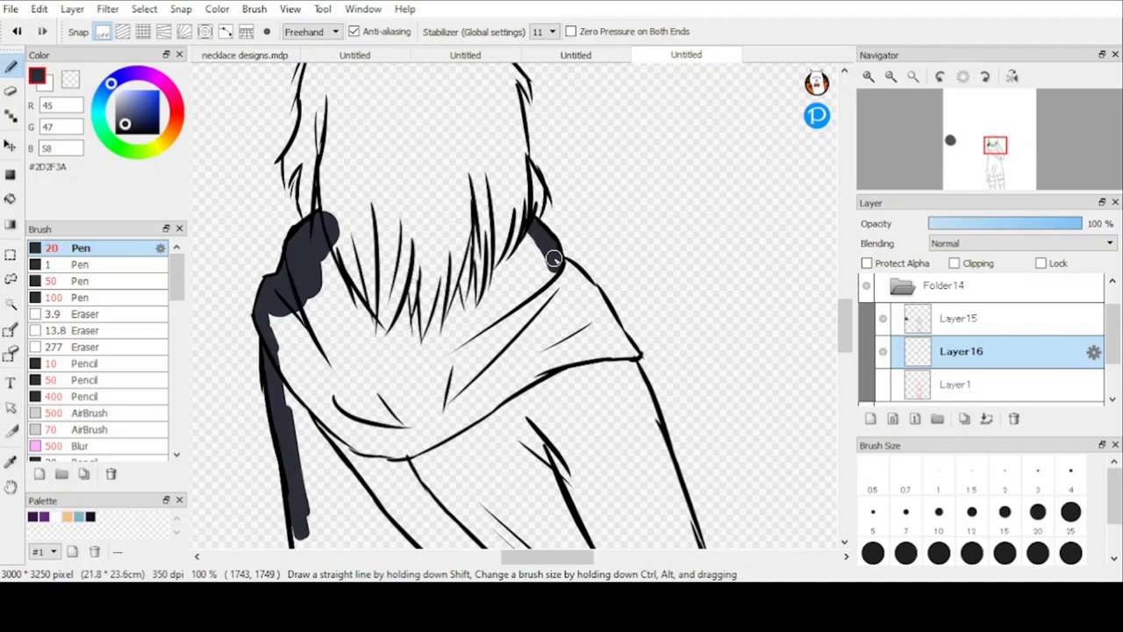
pyautogui.moveTo(586, 302)
pyautogui.mouseDown()
pyautogui.moveTo(631, 355)
pyautogui.moveTo(675, 498)
pyautogui.mouseUp()
pyautogui.moveTo(554, 346); pyautogui.dragTo(411, 114)
pyautogui.scroll(1, 604, 424)
pyautogui.moveTo(426, 379)
pyautogui.mouseDown()
pyautogui.moveTo(546, 404)
pyautogui.moveTo(525, 253)
pyautogui.moveTo(466, 381)
pyautogui.moveTo(408, 457)
pyautogui.moveTo(418, 549)
pyautogui.mouseUp()
# Extend the dark #2D2F3A border down the coat's left side past the waist.
pyautogui.scroll(-5, 357, 326)
pyautogui.scroll(5, 298, 338)
pyautogui.moveTo(383, 140); pyautogui.dragTo(373, 318)
pyautogui.moveTo(374, 254); pyautogui.dragTo(375, 491)
pyautogui.moveTo(369, 322); pyautogui.dragTo(343, 539)
pyautogui.scroll(-3, 338, 255)
pyautogui.scroll(1, 360, 490)
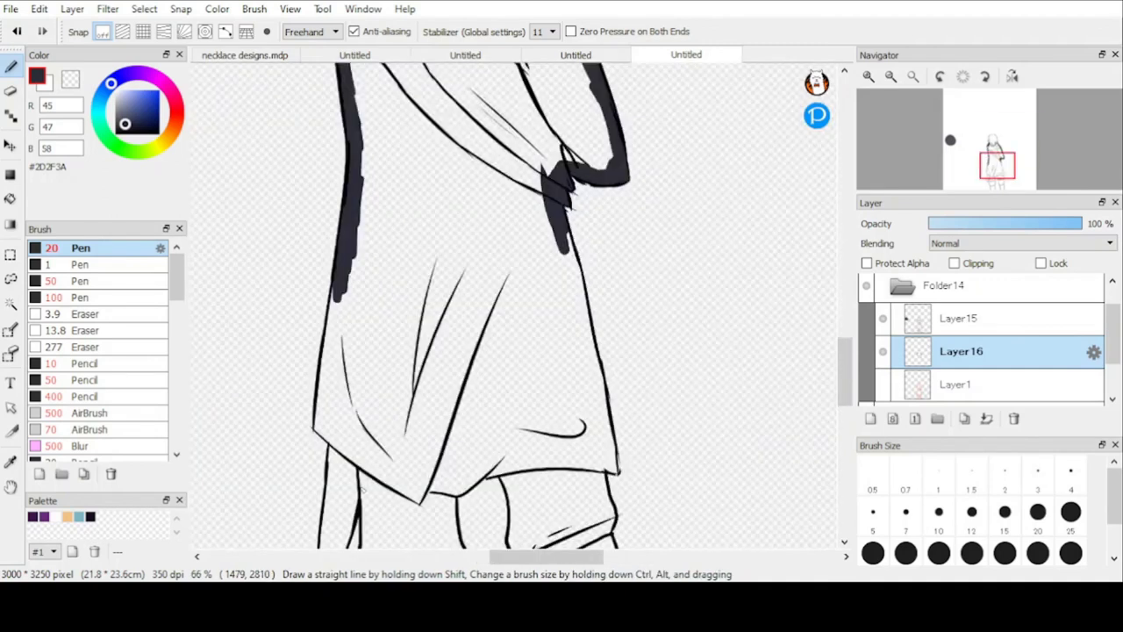
# Complete the #2D2F3A border along the coat's lower left side, hem and right side.
pyautogui.scroll(2, 362, 488)
pyautogui.moveTo(326, 197)
pyautogui.mouseDown()
pyautogui.moveTo(300, 402)
pyautogui.moveTo(438, 498)
pyautogui.moveTo(483, 486)
pyautogui.mouseUp()
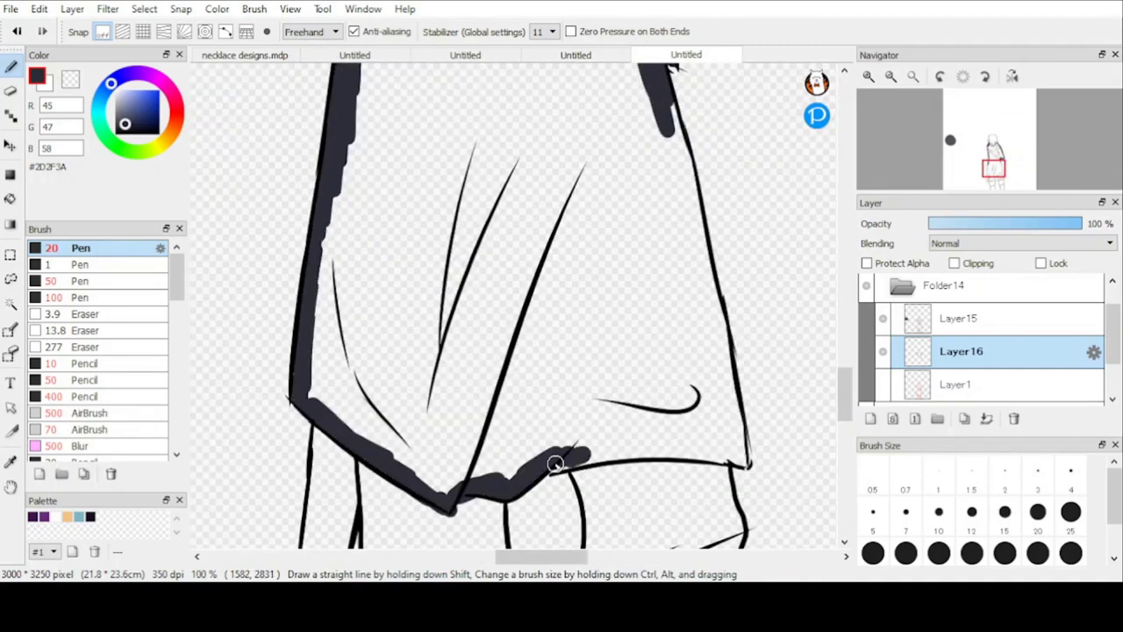
pyautogui.moveTo(555, 463); pyautogui.dragTo(746, 460)
pyautogui.moveTo(667, 96); pyautogui.dragTo(742, 459)
pyautogui.scroll(-2, 742, 459)
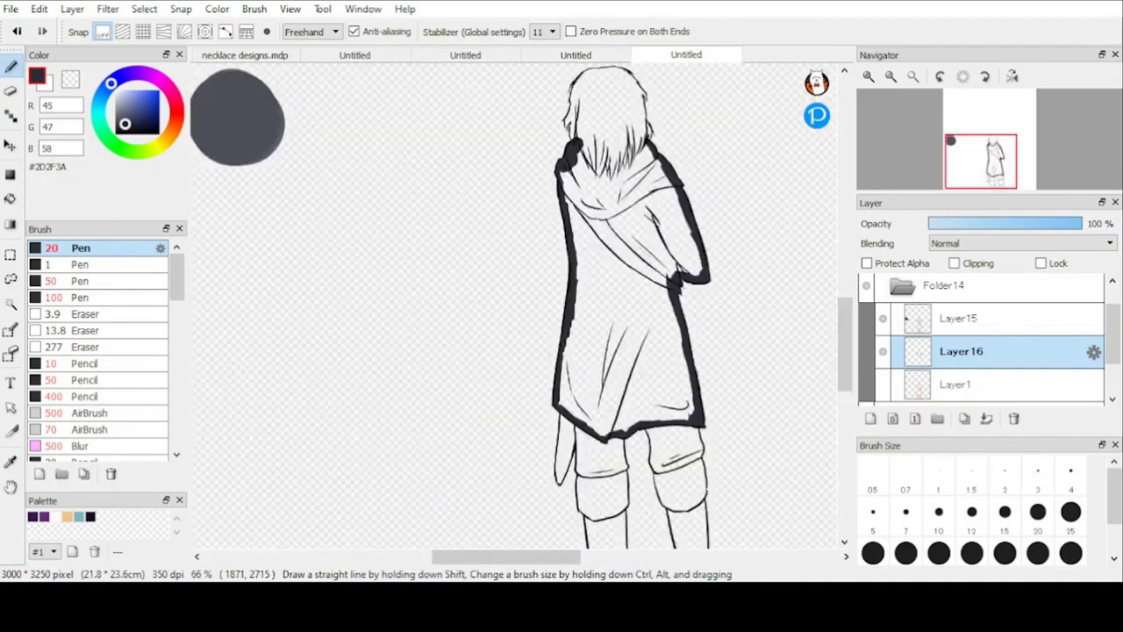
# Fill the coat, hood and bent sleeve with #2D2F3A using the size 50 Pencil and size 50 Pen.
pyautogui.moveTo(649, 290); pyautogui.dragTo(600, 350)
pyautogui.click(85, 331)
pyautogui.click(86, 380)
pyautogui.moveTo(526, 211)
pyautogui.mouseDown()
pyautogui.moveTo(557, 249)
pyautogui.moveTo(602, 210)
pyautogui.mouseUp()
pyautogui.moveTo(602, 253)
pyautogui.mouseDown()
pyautogui.moveTo(634, 289)
pyautogui.moveTo(624, 329)
pyautogui.moveTo(642, 313)
pyautogui.moveTo(595, 292)
pyautogui.moveTo(571, 252)
pyautogui.moveTo(522, 236)
pyautogui.moveTo(607, 352)
pyautogui.moveTo(637, 439)
pyautogui.mouseUp()
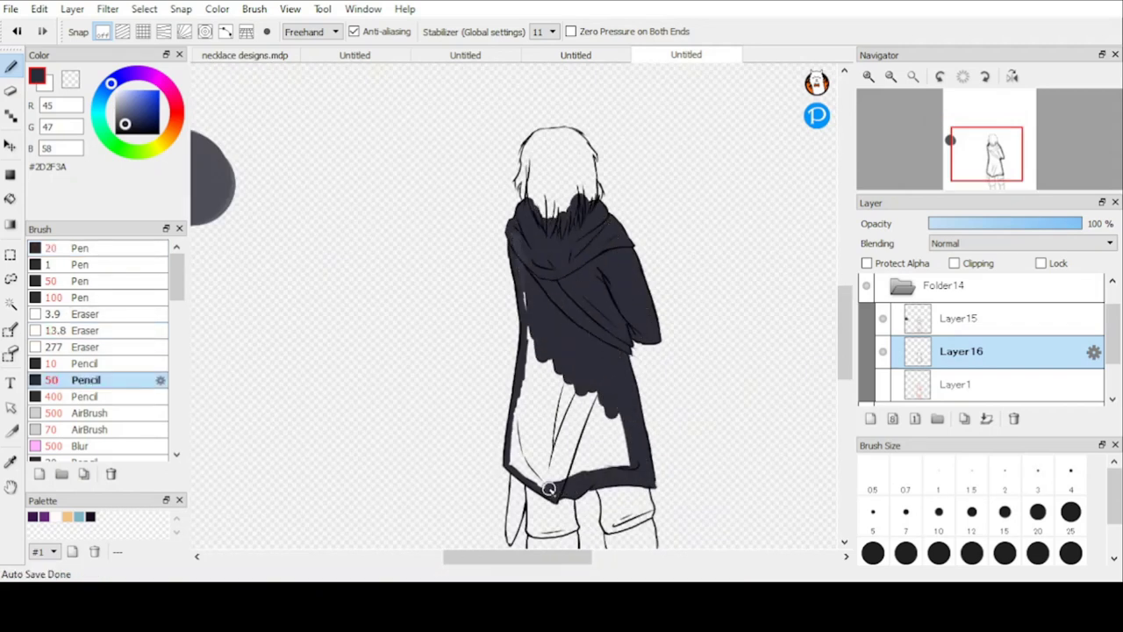
pyautogui.moveTo(530, 344); pyautogui.dragTo(519, 265)
pyautogui.click(81, 281)
pyautogui.moveTo(550, 368); pyautogui.dragTo(530, 341)
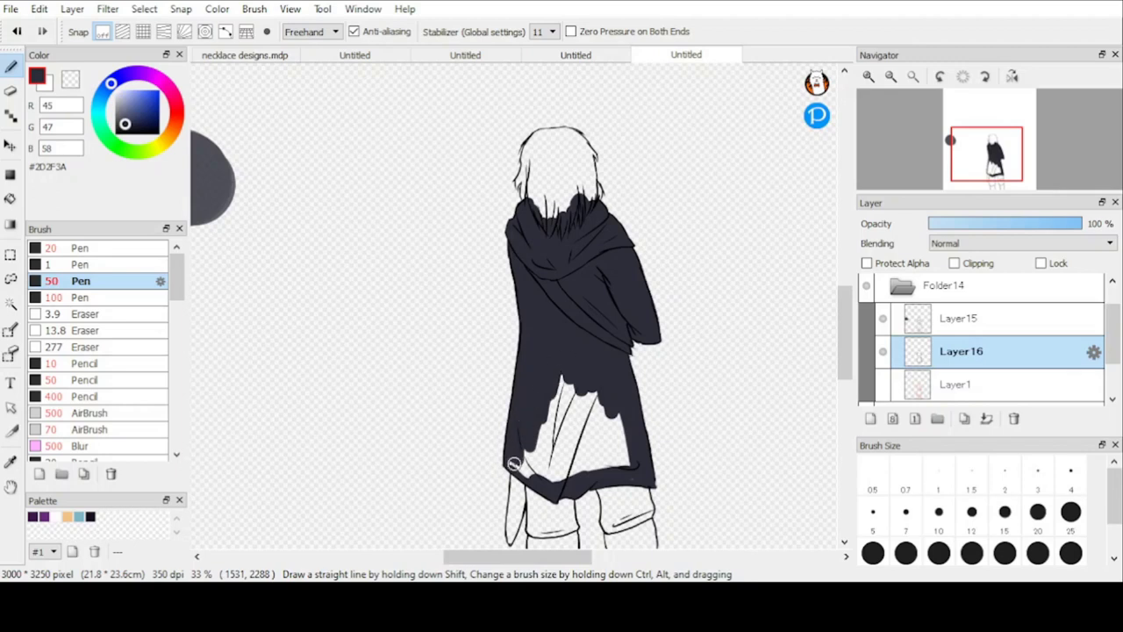
pyautogui.moveTo(514, 463)
pyautogui.mouseDown()
pyautogui.moveTo(624, 473)
pyautogui.moveTo(539, 461)
pyautogui.mouseUp()
# Line the outer edges of the hair with #2D2F3A using the size 50, 20 and 10 Pens.
pyautogui.scroll(3, 590, 156)
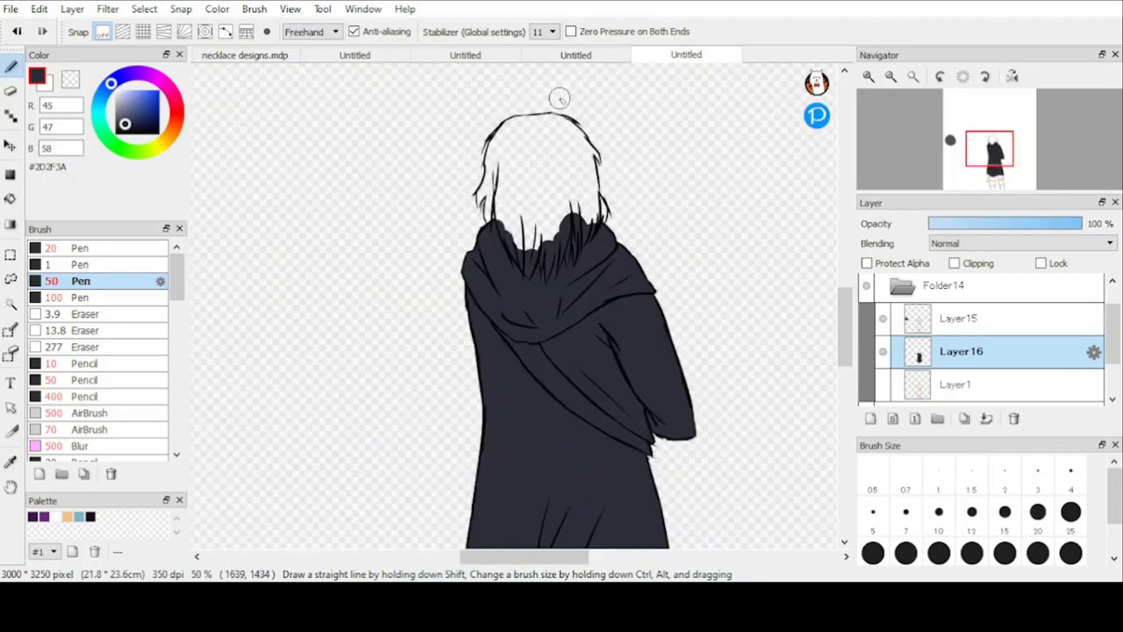
pyautogui.moveTo(485, 183)
pyautogui.mouseDown()
pyautogui.moveTo(459, 167)
pyautogui.moveTo(407, 280)
pyautogui.moveTo(424, 312)
pyautogui.moveTo(422, 283)
pyautogui.mouseUp()
pyautogui.click(81, 248)
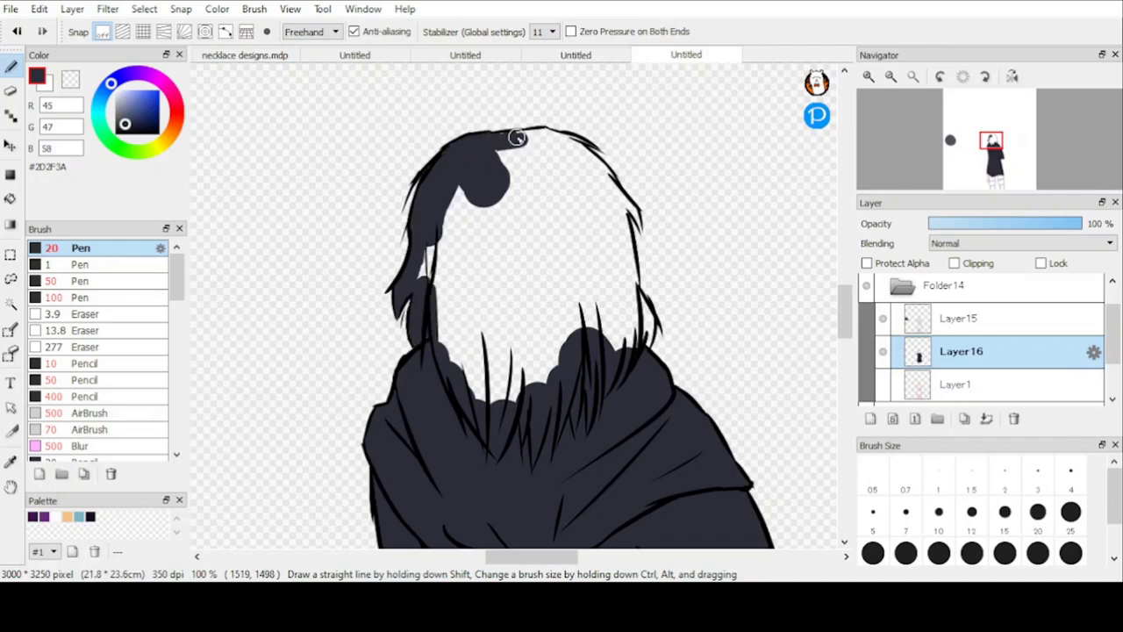
pyautogui.click(80, 280)
pyautogui.click(81, 265)
pyautogui.click(938, 511)
pyautogui.moveTo(589, 159); pyautogui.dragTo(575, 143)
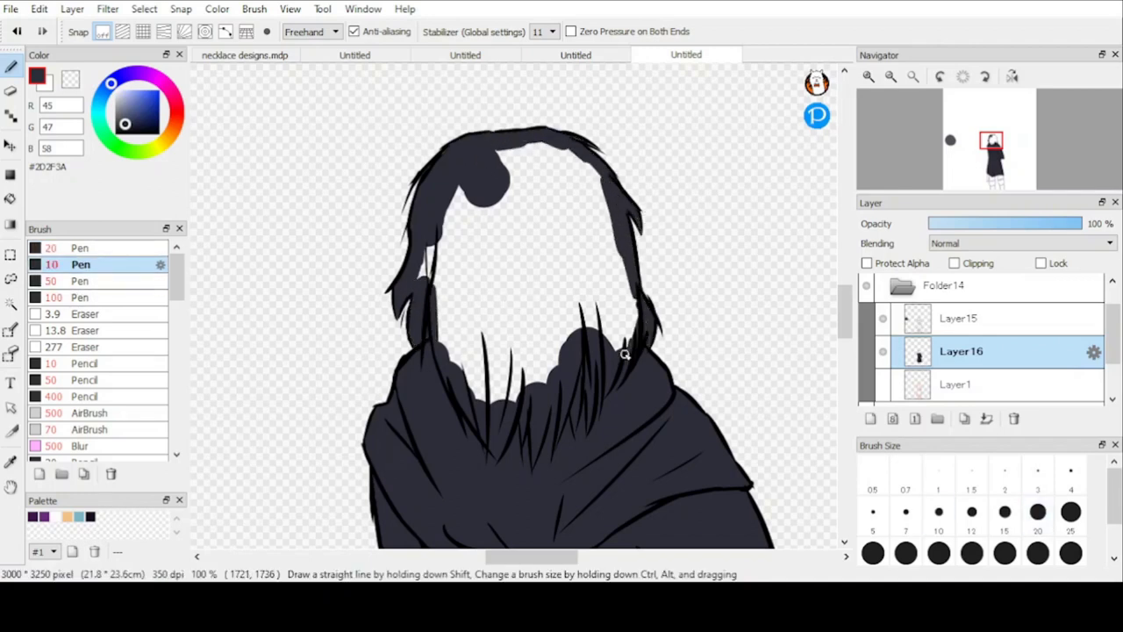
# Fill the remaining interior of the hair with #2D2F3A using the size 50 Pen.
pyautogui.click(81, 281)
pyautogui.moveTo(476, 206)
pyautogui.mouseDown()
pyautogui.moveTo(451, 273)
pyautogui.moveTo(611, 306)
pyautogui.moveTo(456, 238)
pyautogui.moveTo(536, 264)
pyautogui.mouseUp()
pyautogui.scroll(-4, 537, 217)
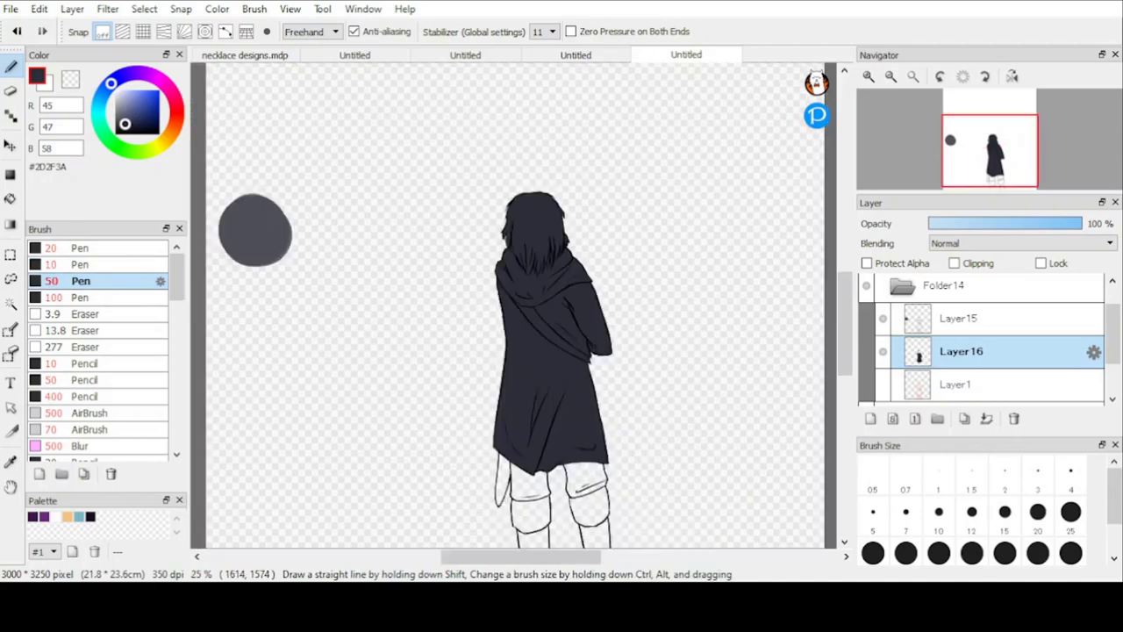
# Line the hanging coat flap beside the left leg with #2D2F3A using the size 20 Pen.
pyautogui.scroll(4, 550, 544)
pyautogui.press('[')
pyautogui.press('[')
pyautogui.moveTo(371, 105); pyautogui.dragTo(358, 320)
pyautogui.moveTo(402, 189); pyautogui.dragTo(380, 247)
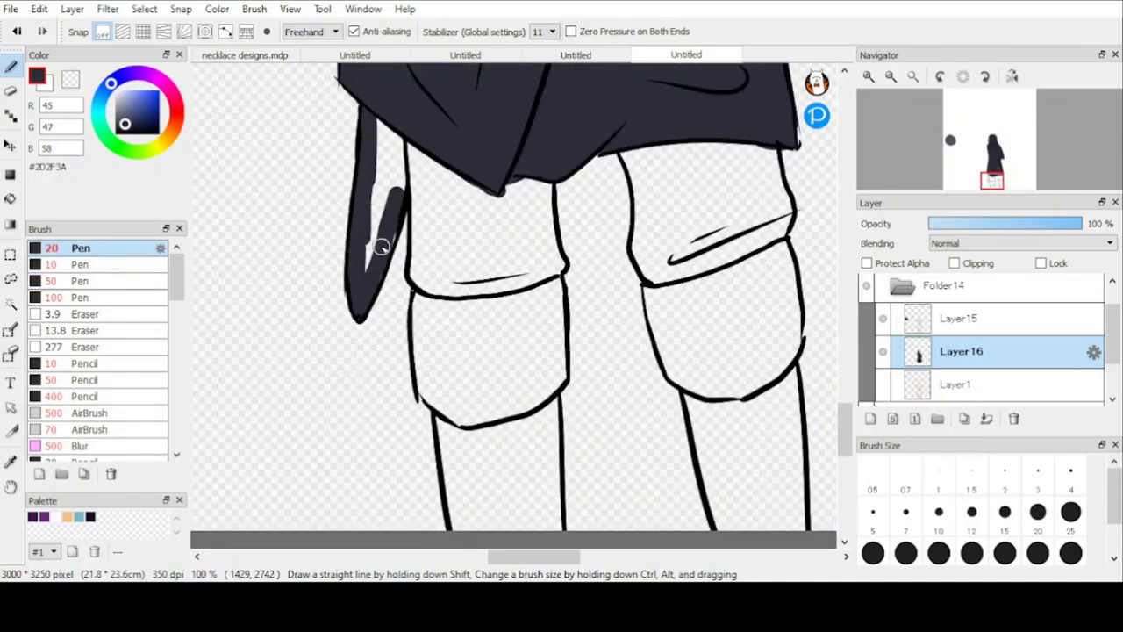
# Line both edges of the left leg and the right leg's thigh and knee with #2D2F3A.
pyautogui.moveTo(416, 199)
pyautogui.mouseDown()
pyautogui.moveTo(436, 402)
pyautogui.moveTo(472, 542)
pyautogui.mouseUp()
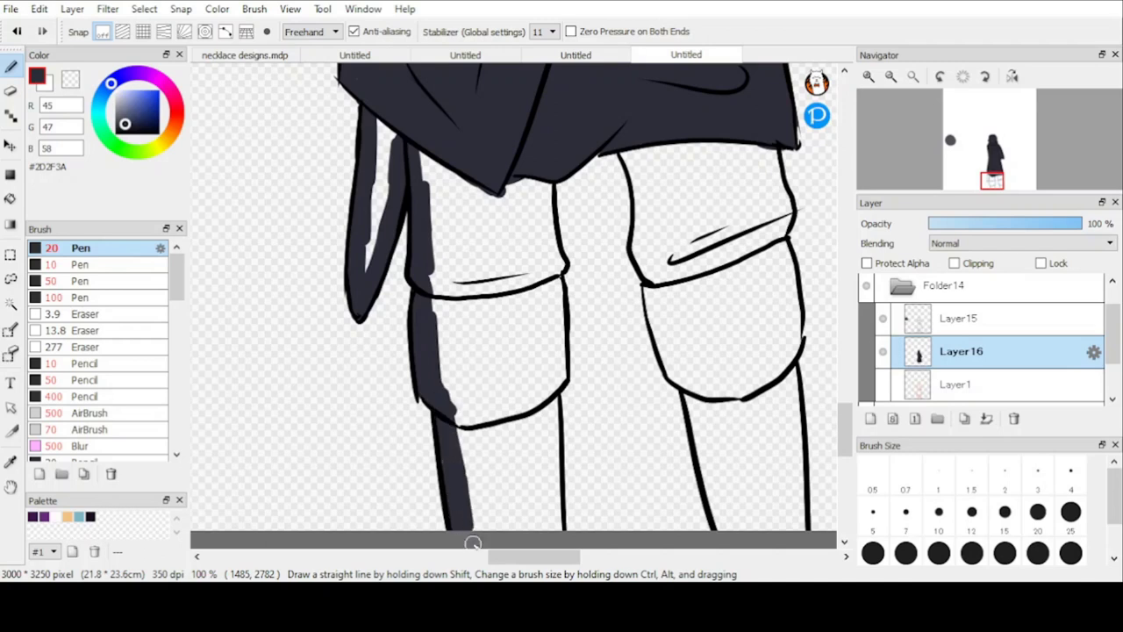
pyautogui.moveTo(550, 279); pyautogui.dragTo(545, 530)
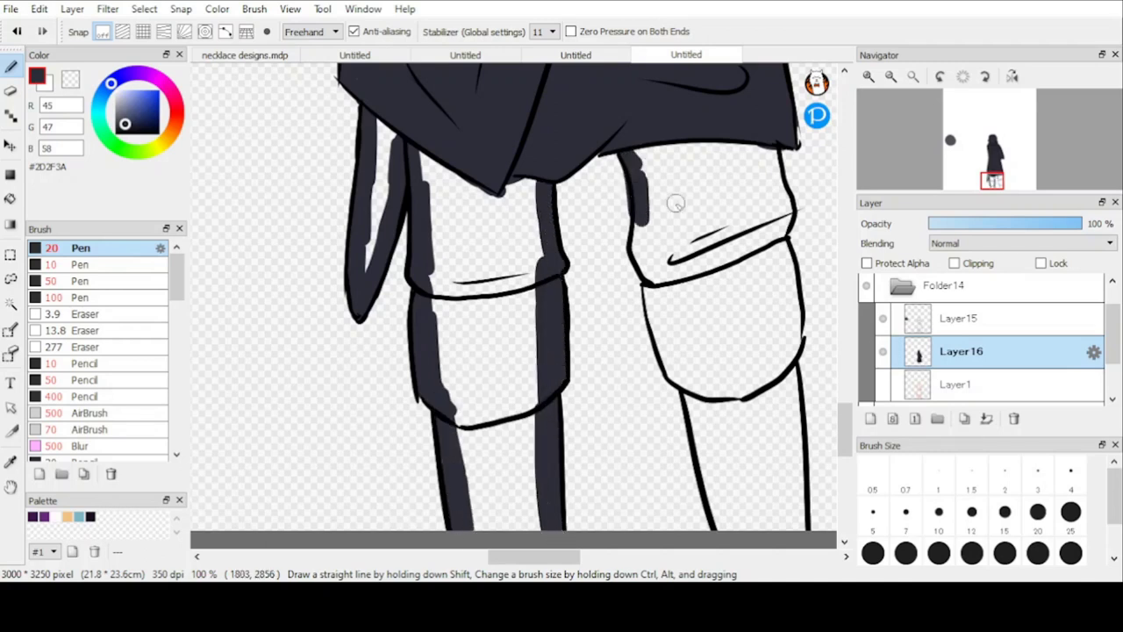
pyautogui.moveTo(640, 248); pyautogui.dragTo(680, 294)
pyautogui.moveTo(772, 151); pyautogui.dragTo(797, 338)
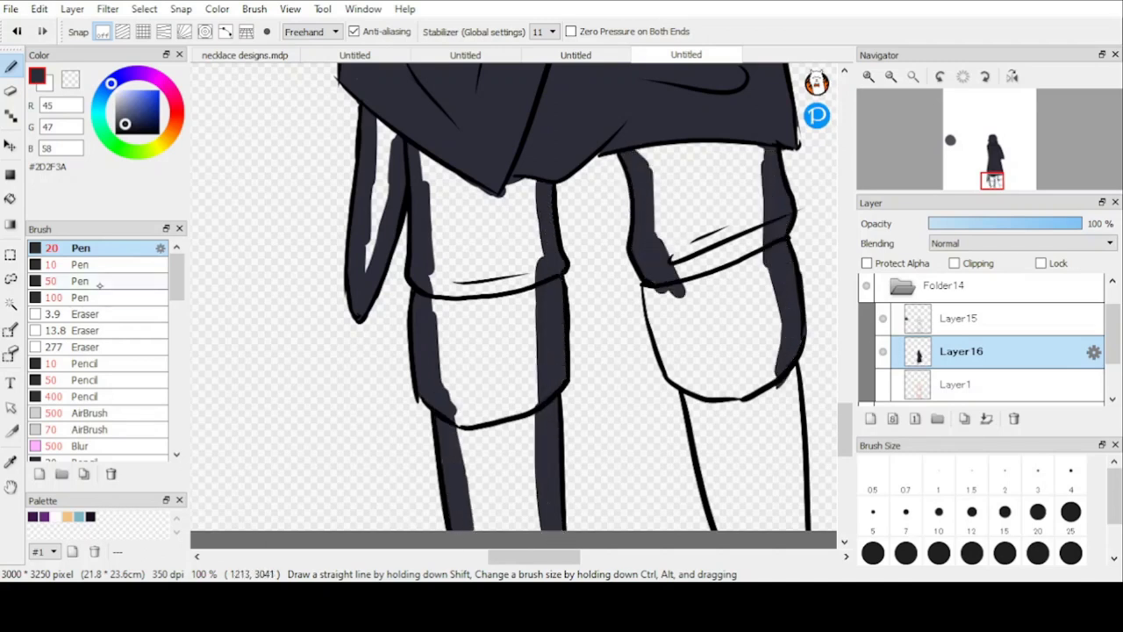
# Erase the overflow beside the right knee and line the right leg's lower edges with #2D2F3A using the size 20 Pen.
pyautogui.click(100, 331)
pyautogui.moveTo(803, 270); pyautogui.dragTo(807, 359)
pyautogui.click(132, 281)
pyautogui.click(132, 249)
pyautogui.moveTo(651, 291); pyautogui.dragTo(713, 528)
pyautogui.moveTo(781, 349); pyautogui.dragTo(795, 518)
# Fill the interiors of both legs with #2D2F3A using the size 50 Pen.
pyautogui.click(88, 281)
pyautogui.moveTo(534, 213)
pyautogui.mouseDown()
pyautogui.moveTo(366, 234)
pyautogui.moveTo(534, 275)
pyautogui.moveTo(526, 425)
pyautogui.moveTo(491, 518)
pyautogui.mouseUp()
pyautogui.moveTo(666, 154)
pyautogui.mouseDown()
pyautogui.moveTo(746, 160)
pyautogui.moveTo(752, 395)
pyautogui.mouseUp()
pyautogui.scroll(-5, 653, 248)
# Erase the grey circle beside the figure on Layer15 with the size 277 Eraser.
pyautogui.click(961, 319)
pyautogui.click(104, 380)
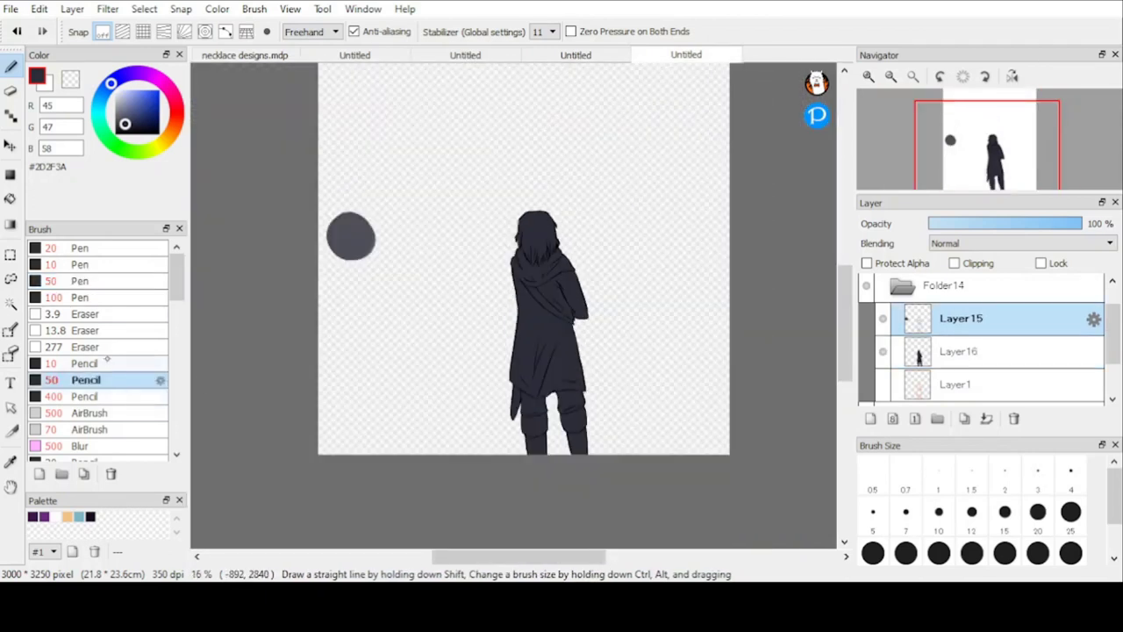
pyautogui.click(103, 347)
pyautogui.moveTo(339, 226); pyautogui.dragTo(370, 239)
# Turn on Protect Alpha for Layer16 and select the size 500 AirBrush.
pyautogui.click(80, 248)
pyautogui.click(107, 413)
pyautogui.click(961, 351)
pyautogui.click(867, 264)
pyautogui.scroll(3, 563, 281)
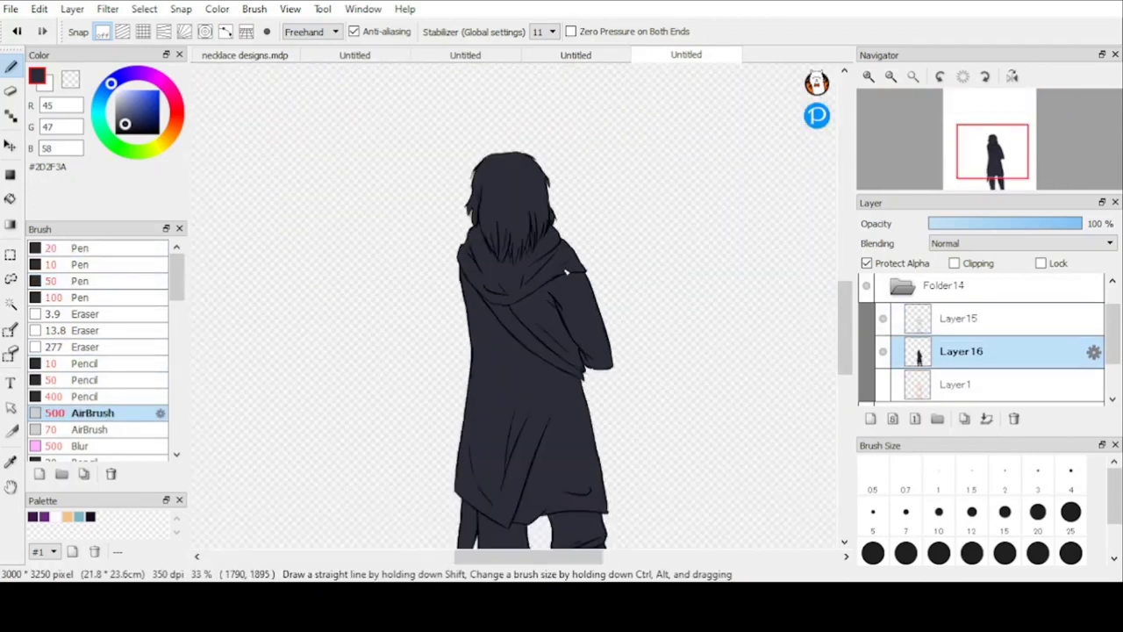
# Try shading the figure with the size 500 AirBrush in #0C0C0F and #000000, and undo the strokes.
pyautogui.click(122, 132)
pyautogui.moveTo(514, 195); pyautogui.dragTo(535, 544)
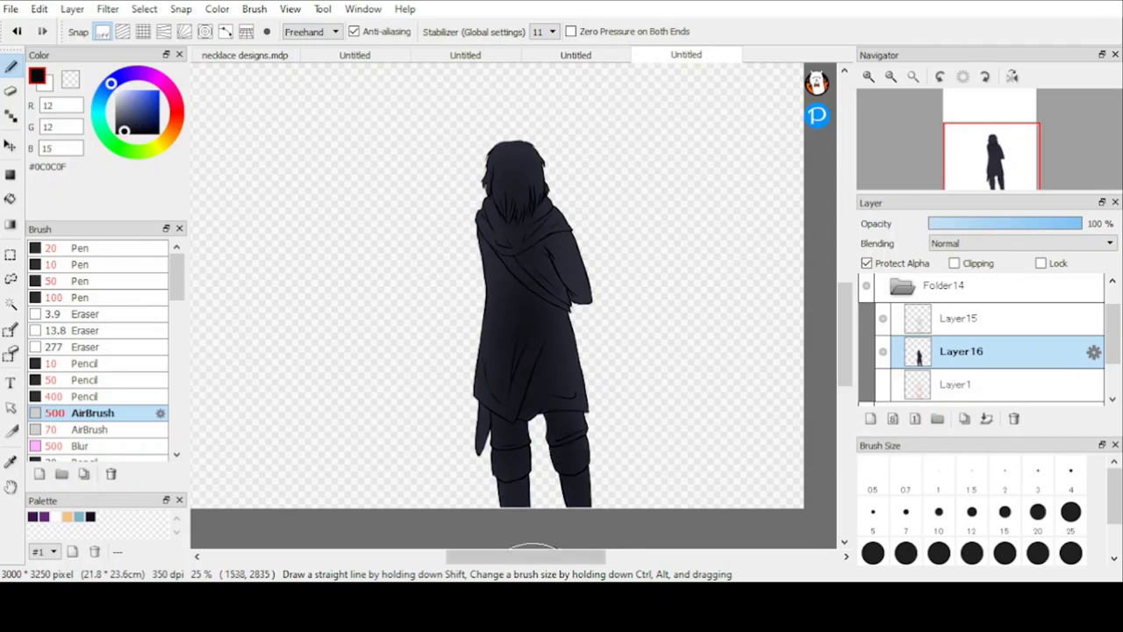
pyautogui.click(115, 134)
pyautogui.moveTo(539, 253); pyautogui.dragTo(542, 430)
pyautogui.hotkey('ctrl', 'z')
pyautogui.hotkey('ctrl', 'z')
pyautogui.hotkey('ctrl', 'z')
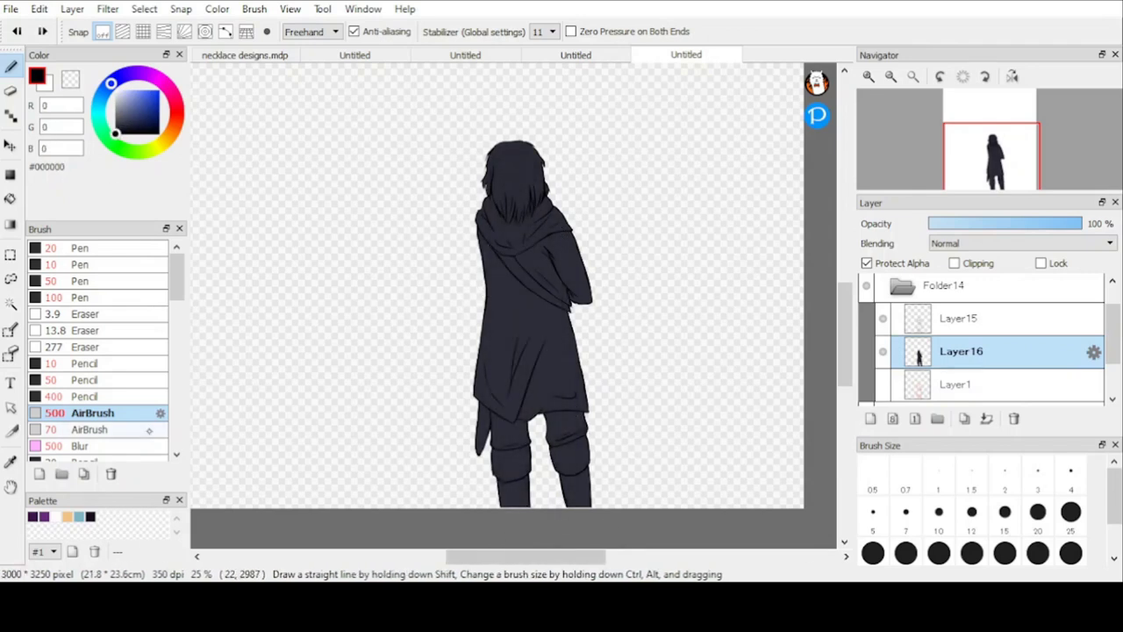
# Darken the figure from head to legs with the size 500 AirBrush, using a dark shade sampled from the figure.
pyautogui.keyDown('alt'); pyautogui.click(530, 227); pyautogui.keyUp('alt')
pyautogui.moveTo(530, 226)
pyautogui.mouseDown()
pyautogui.moveTo(544, 358)
pyautogui.moveTo(527, 230)
pyautogui.moveTo(523, 366)
pyautogui.moveTo(517, 173)
pyautogui.moveTo(551, 474)
pyautogui.mouseUp()
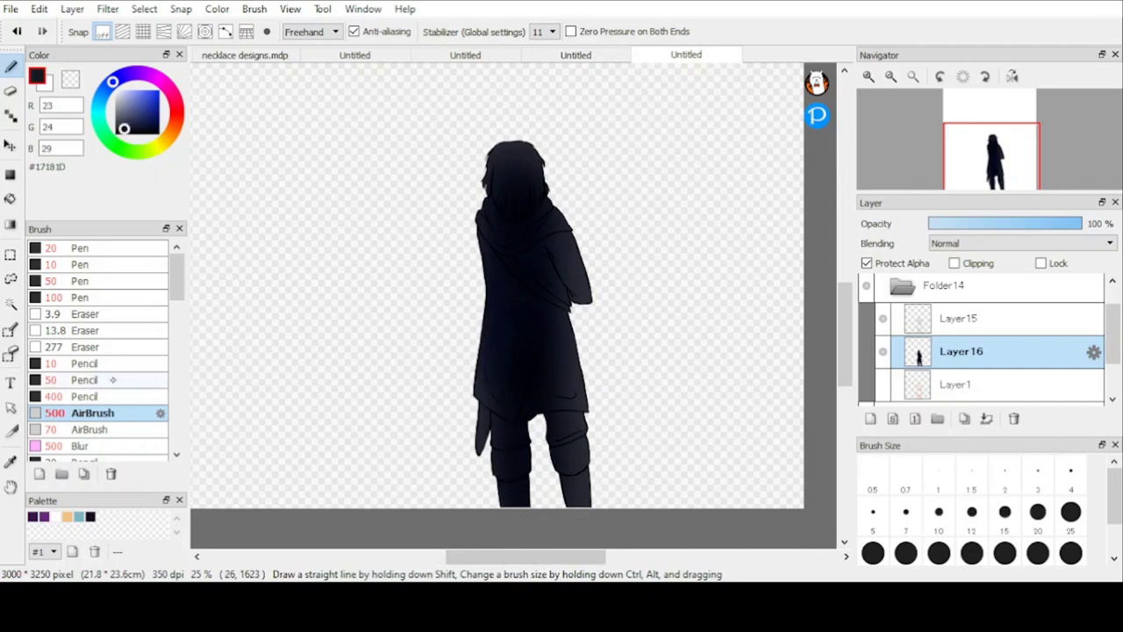
pyautogui.click(112, 346)
pyautogui.click(114, 280)
# Deepen the shadows under the hood and along the coat's folds with the size 70 AirBrush in #03030A.
pyautogui.click(122, 429)
pyautogui.scroll(4, 518, 192)
pyautogui.moveTo(425, 223)
pyautogui.mouseDown()
pyautogui.moveTo(482, 309)
pyautogui.moveTo(557, 304)
pyautogui.moveTo(417, 249)
pyautogui.moveTo(418, 342)
pyautogui.moveTo(668, 368)
pyautogui.moveTo(572, 452)
pyautogui.moveTo(520, 410)
pyautogui.moveTo(521, 447)
pyautogui.mouseUp()
pyautogui.hotkey('ctrl', 'z')
pyautogui.click(146, 132)
pyautogui.scroll(-2, 554, 279)
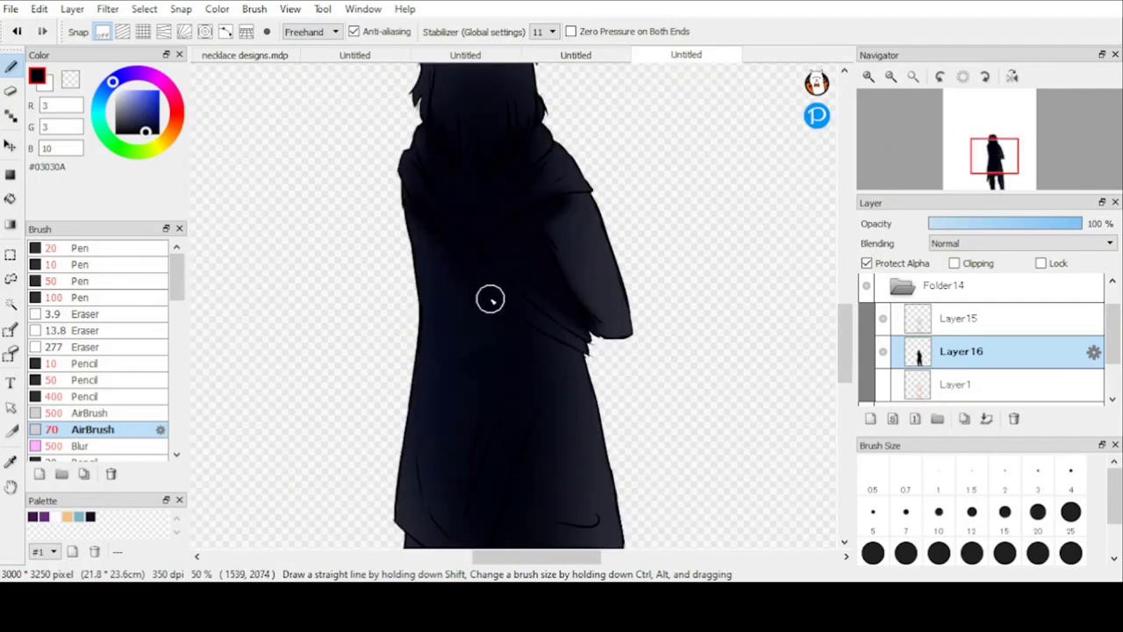
pyautogui.scroll(-1, 454, 480)
pyautogui.scroll(2, 467, 351)
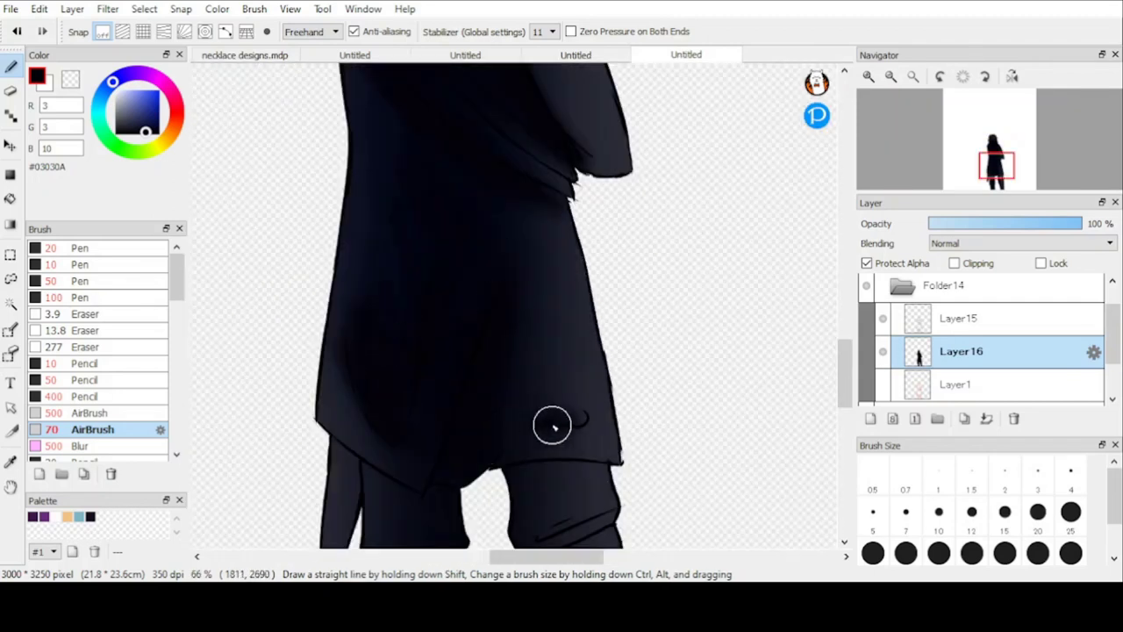
# Shade both legs and knee pads with the size 70 AirBrush in #03030A.
pyautogui.scroll(-1, 372, 221)
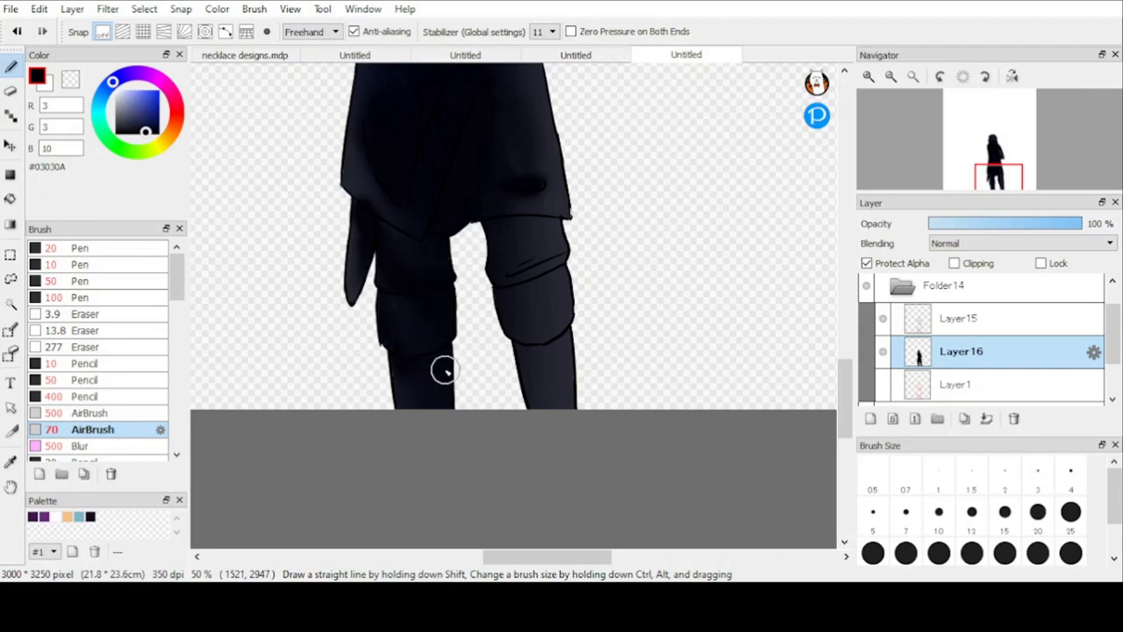
pyautogui.moveTo(443, 371)
pyautogui.mouseDown()
pyautogui.moveTo(529, 278)
pyautogui.moveTo(532, 344)
pyautogui.mouseUp()
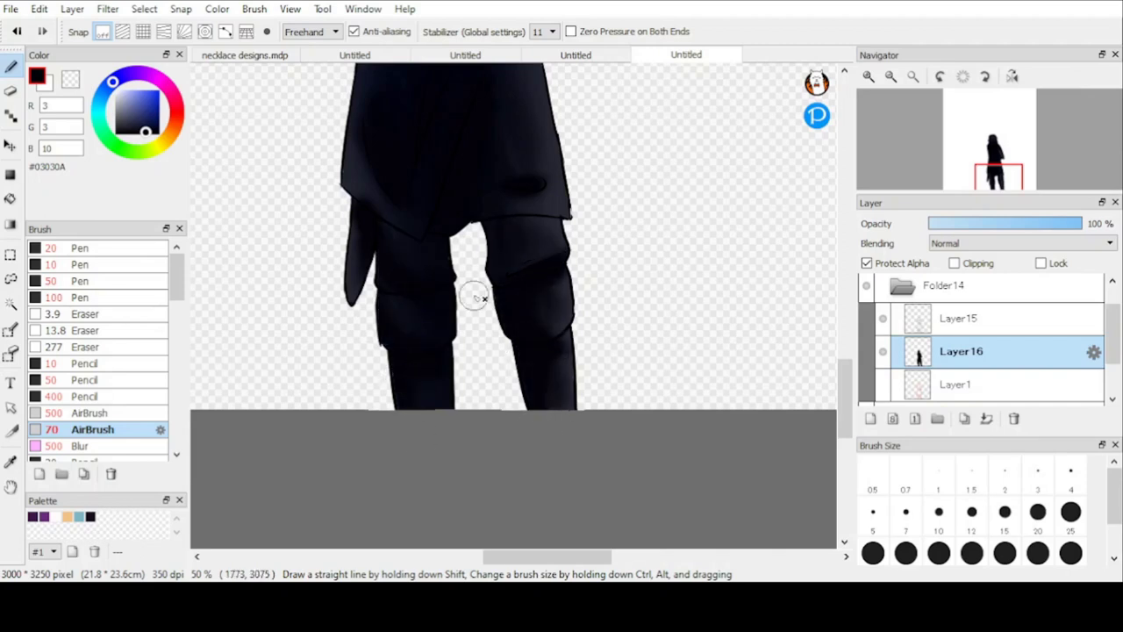
# Airbrush soft #1C2452 blue over the hair, coat and bent sleeve at size 70.
pyautogui.scroll(-1, 470, 280)
pyautogui.keyDown('alt'); pyautogui.click(533, 311); pyautogui.keyUp('alt')
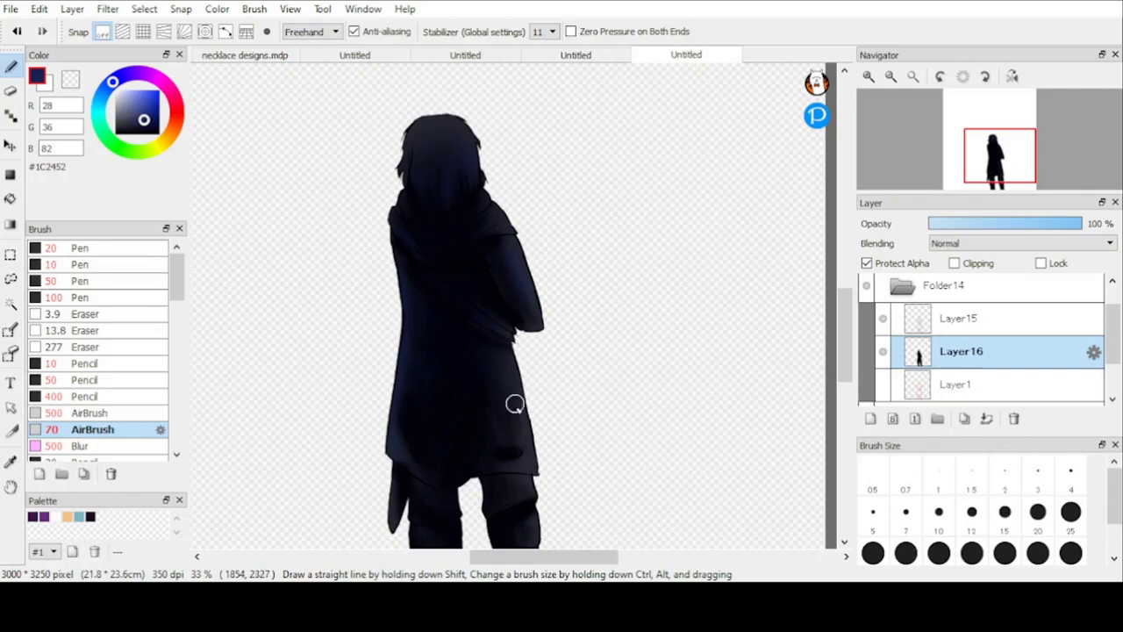
pyautogui.scroll(-1, 411, 432)
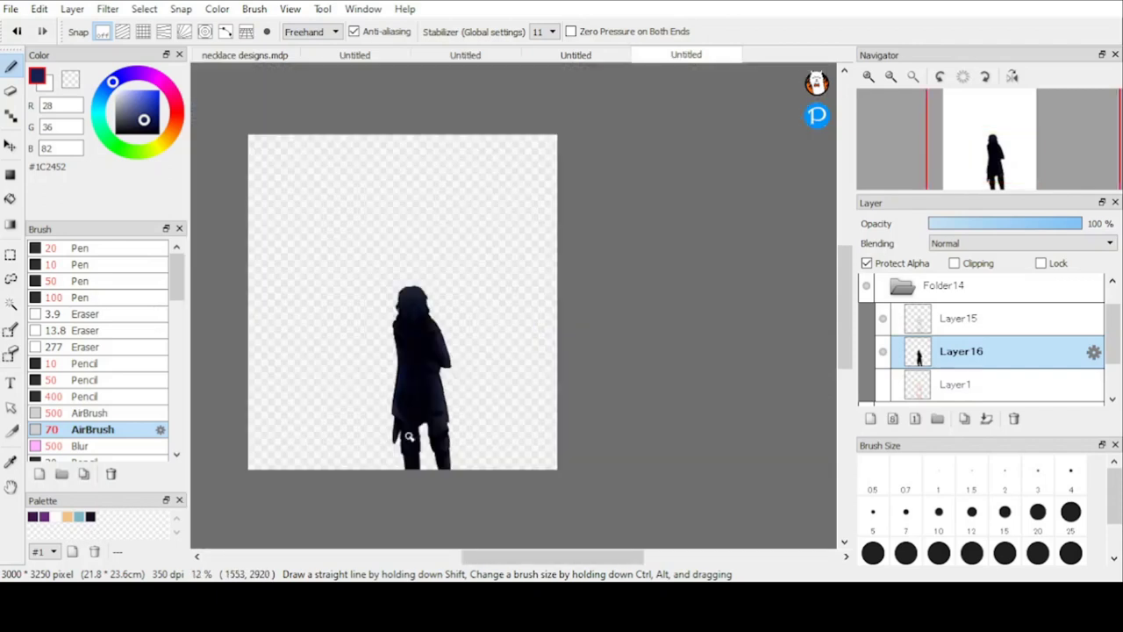
pyautogui.scroll(1, 421, 473)
pyautogui.scroll(-1, 493, 395)
pyautogui.scroll(4, 453, 224)
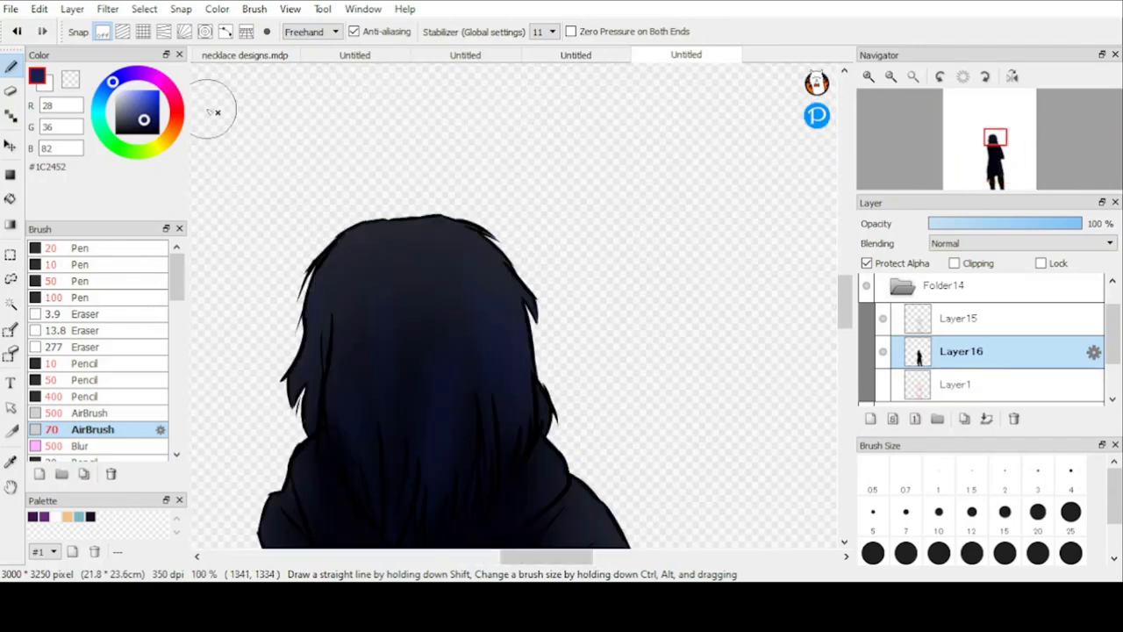
# Add #555C87 airbrushed highlights along the crown and outer edges of the hair.
pyautogui.click(132, 111)
pyautogui.moveTo(368, 254); pyautogui.dragTo(317, 314)
pyautogui.moveTo(361, 233)
pyautogui.mouseDown()
pyautogui.moveTo(517, 257)
pyautogui.moveTo(324, 305)
pyautogui.mouseUp()
pyautogui.moveTo(545, 310); pyautogui.dragTo(550, 395)
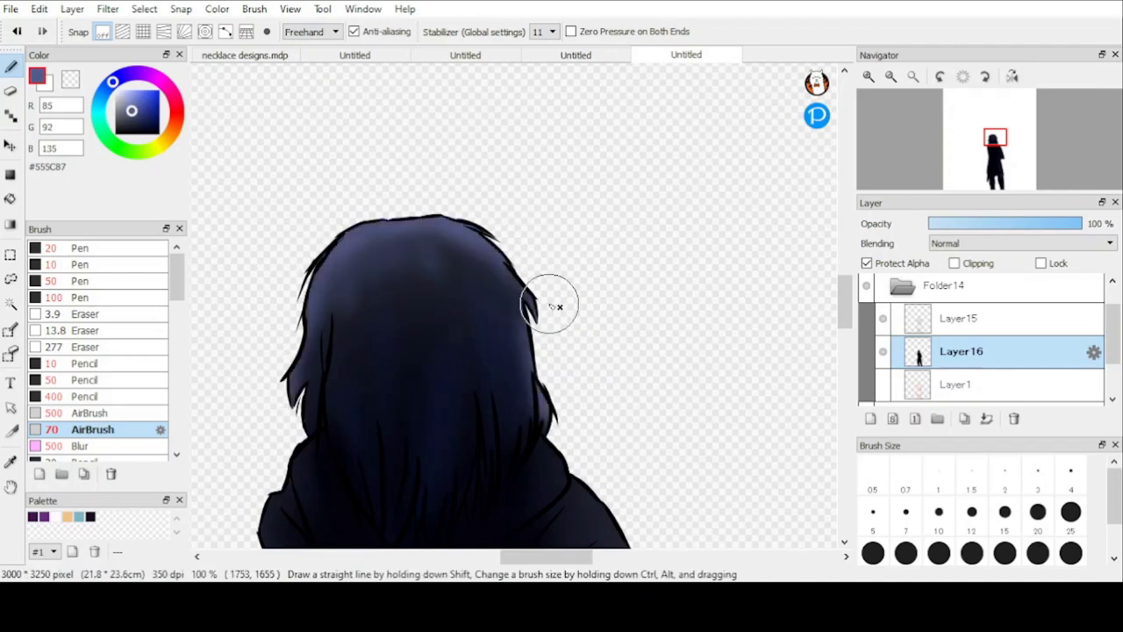
pyautogui.moveTo(303, 379); pyautogui.dragTo(304, 427)
# Airbrush #555C87 highlights along the hood folds, bent sleeve and upper coat edges.
pyautogui.scroll(-3, 372, 211)
pyautogui.scroll(2, 367, 230)
pyautogui.moveTo(350, 195)
pyautogui.mouseDown()
pyautogui.moveTo(421, 203)
pyautogui.moveTo(429, 255)
pyautogui.moveTo(447, 275)
pyautogui.mouseUp()
pyautogui.scroll(-1, 388, 317)
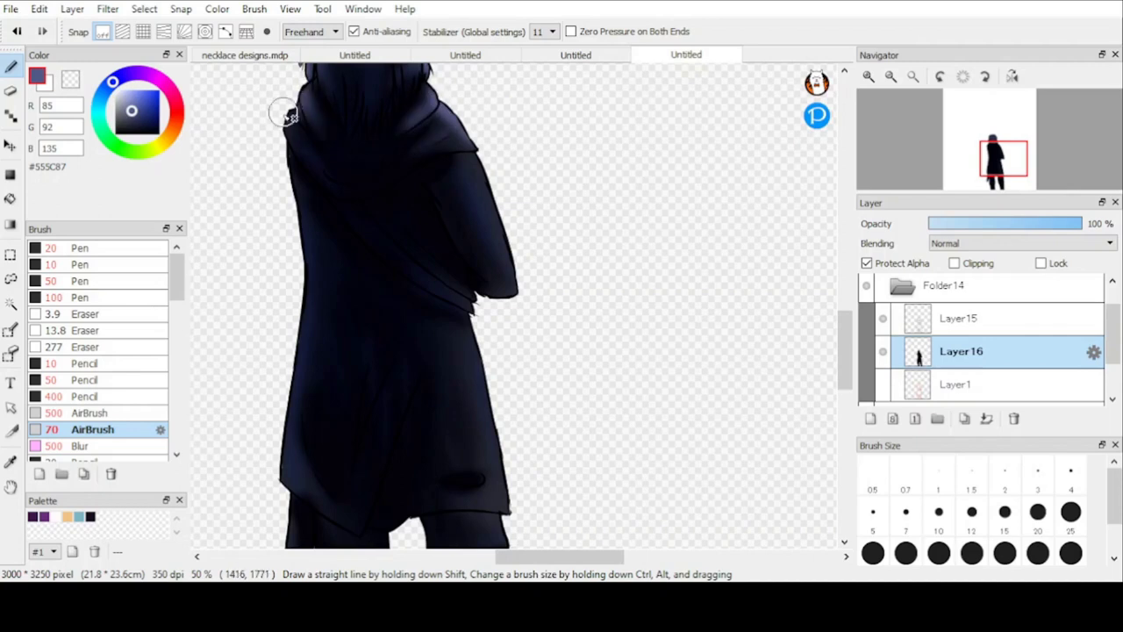
pyautogui.moveTo(290, 114)
pyautogui.mouseDown()
pyautogui.moveTo(304, 323)
pyautogui.moveTo(509, 288)
pyautogui.moveTo(506, 219)
pyautogui.mouseUp()
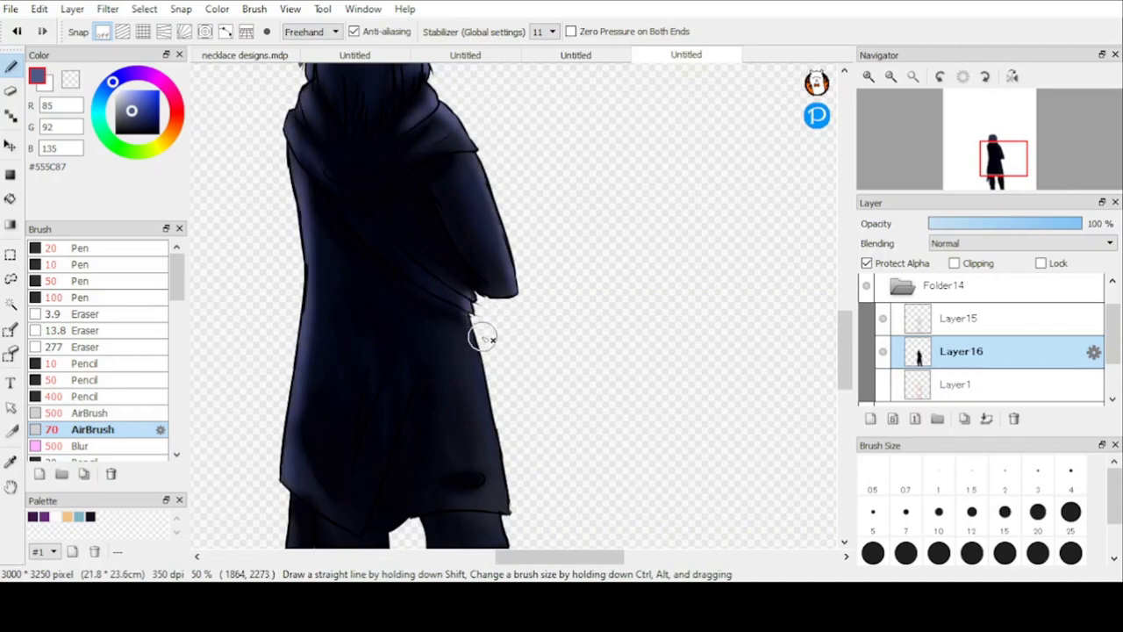
pyautogui.moveTo(483, 338)
pyautogui.mouseDown()
pyautogui.moveTo(313, 366)
pyautogui.moveTo(389, 363)
pyautogui.mouseUp()
# Continue the #555C87 highlights along the lower coat, hanging flap and legs.
pyautogui.scroll(-3, 389, 363)
pyautogui.moveTo(234, 304); pyautogui.dragTo(283, 427)
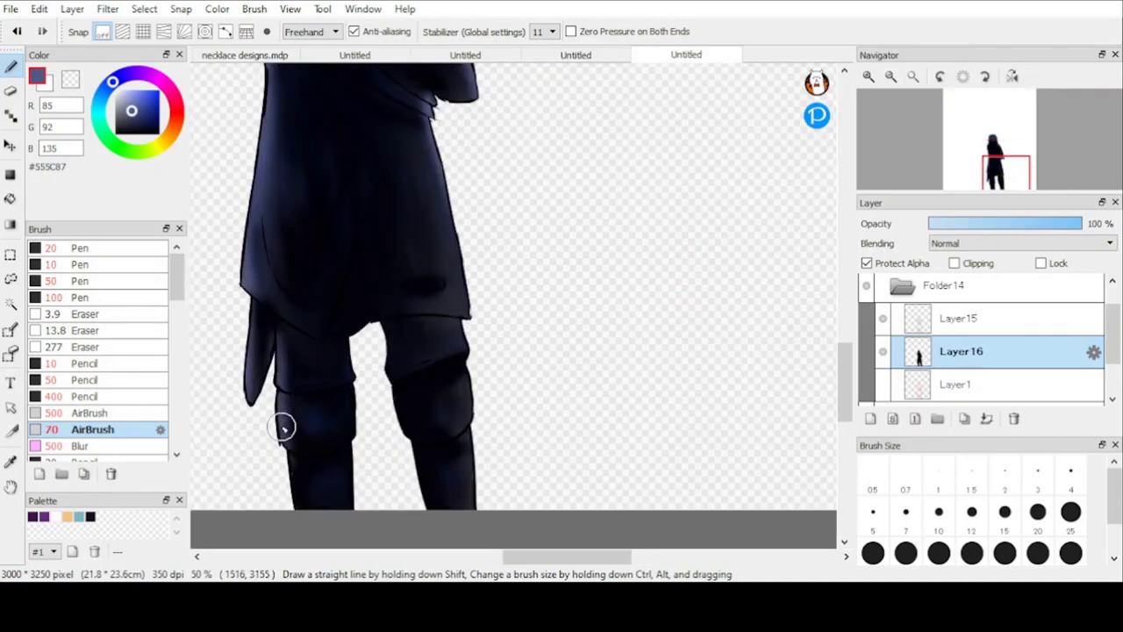
pyautogui.scroll(-2, 462, 223)
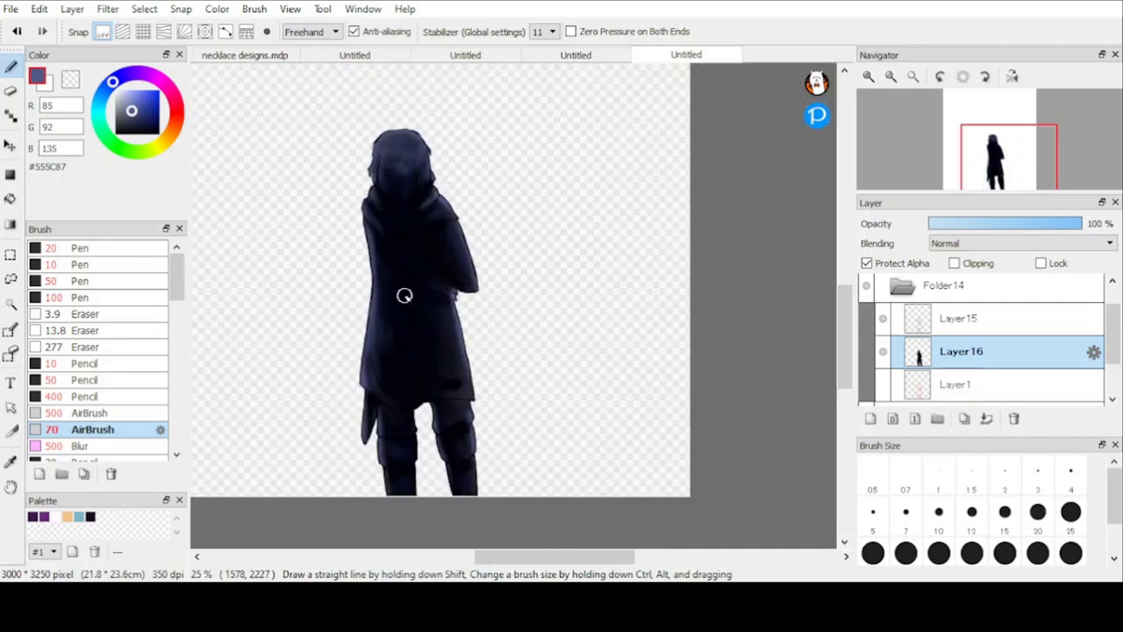
pyautogui.scroll(-1, 1009, 333)
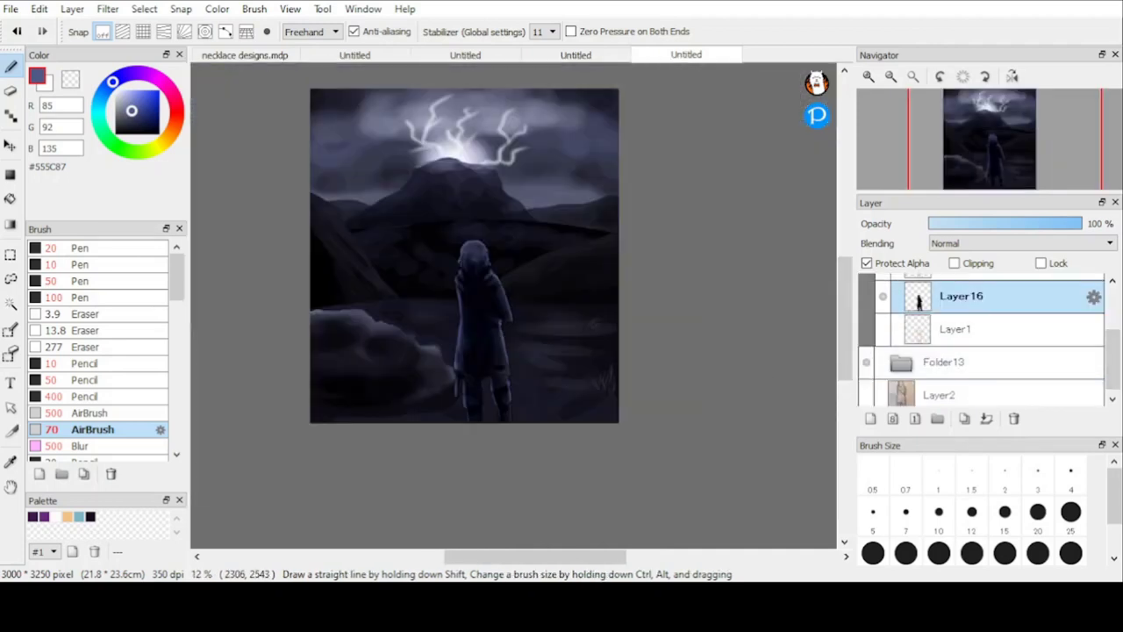
# Set Layer16's opacity to 100% and merge the Layer15 line art down into it.
pyautogui.scroll(2, 486, 348)
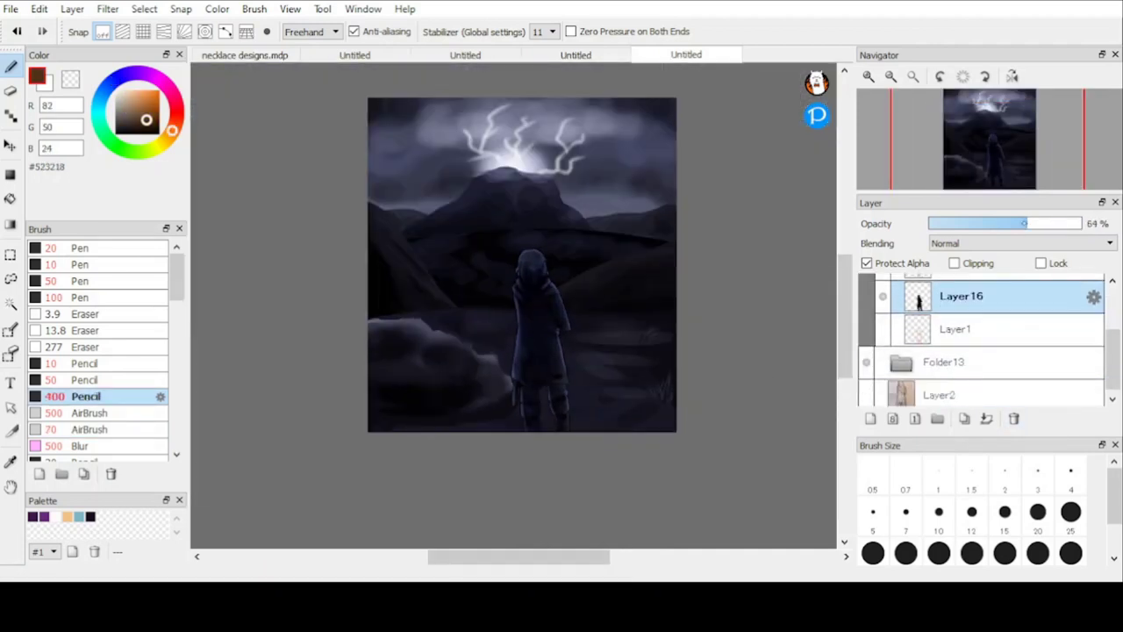
pyautogui.moveTo(1024, 224); pyautogui.dragTo(1047, 223)
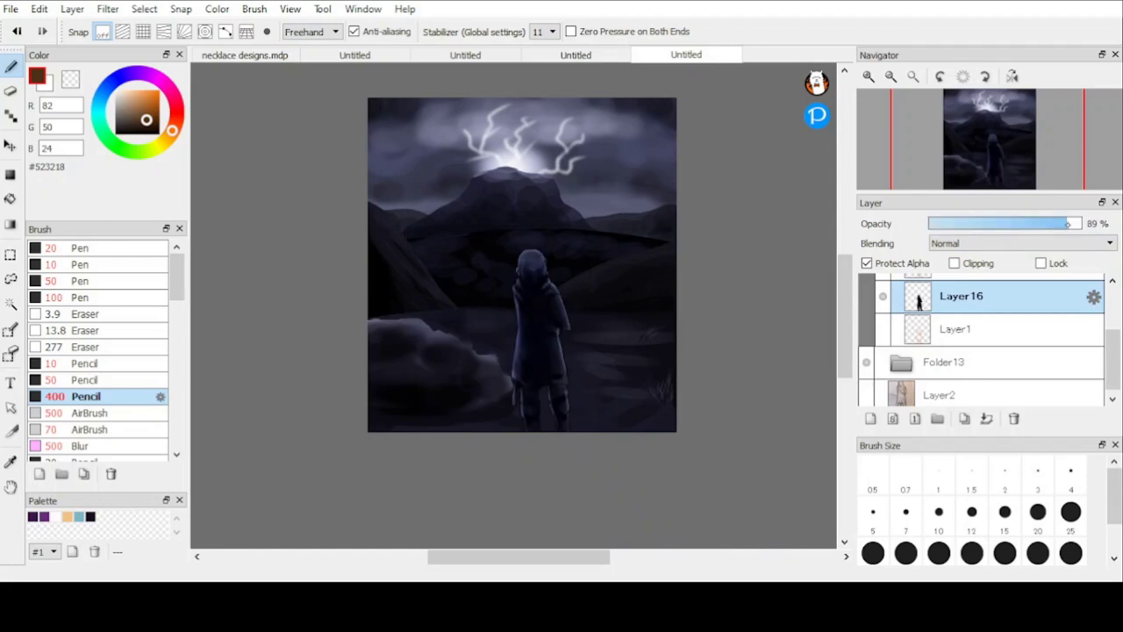
pyautogui.click(1080, 224)
pyautogui.click(1000, 276)
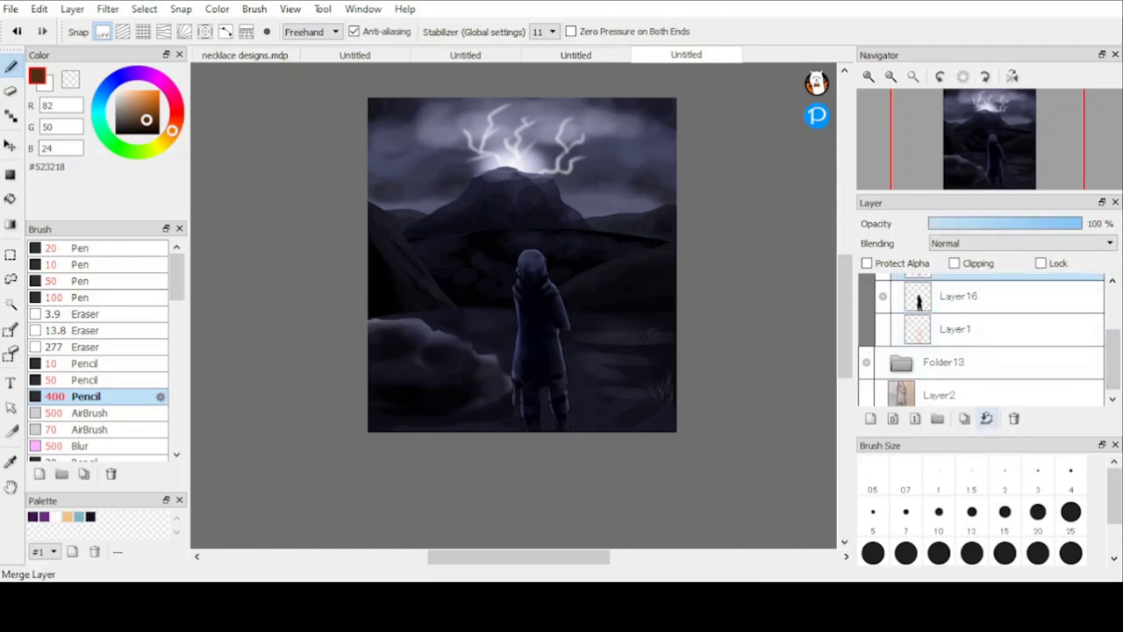
pyautogui.click(987, 420)
# Select the figure, rotate it slightly clockwise and shift it left by about 80 pixels, then deselect it.
pyautogui.click(11, 256)
pyautogui.moveTo(416, 201); pyautogui.dragTo(639, 441)
pyautogui.hotkey('ctrl', 't')
pyautogui.moveTo(691, 176); pyautogui.dragTo(699, 188)
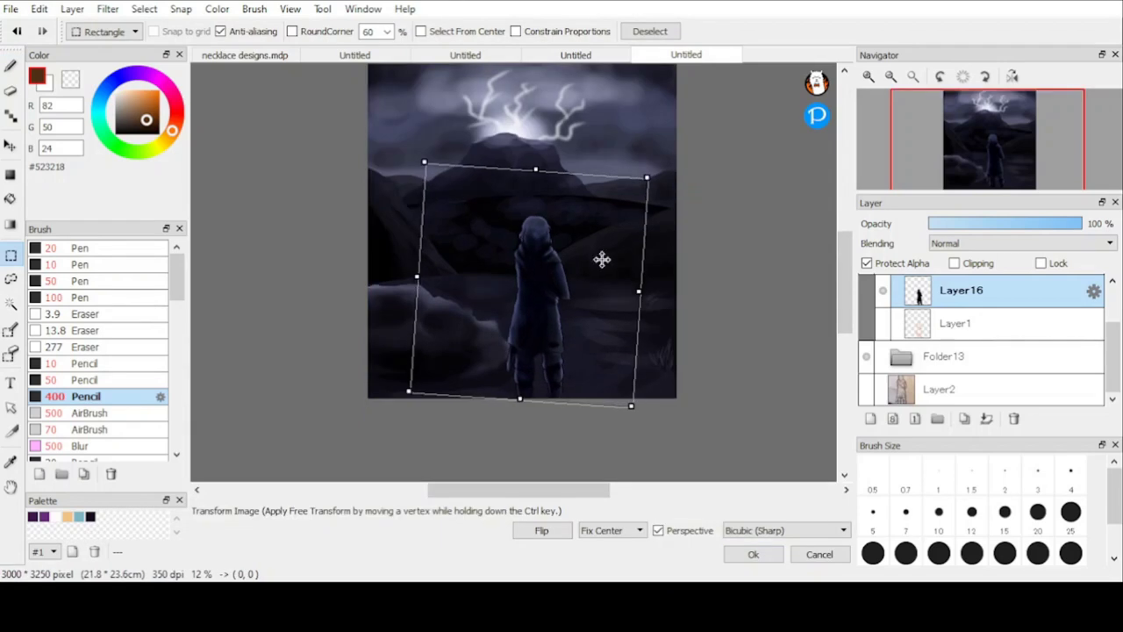
pyautogui.moveTo(602, 258); pyautogui.dragTo(612, 285)
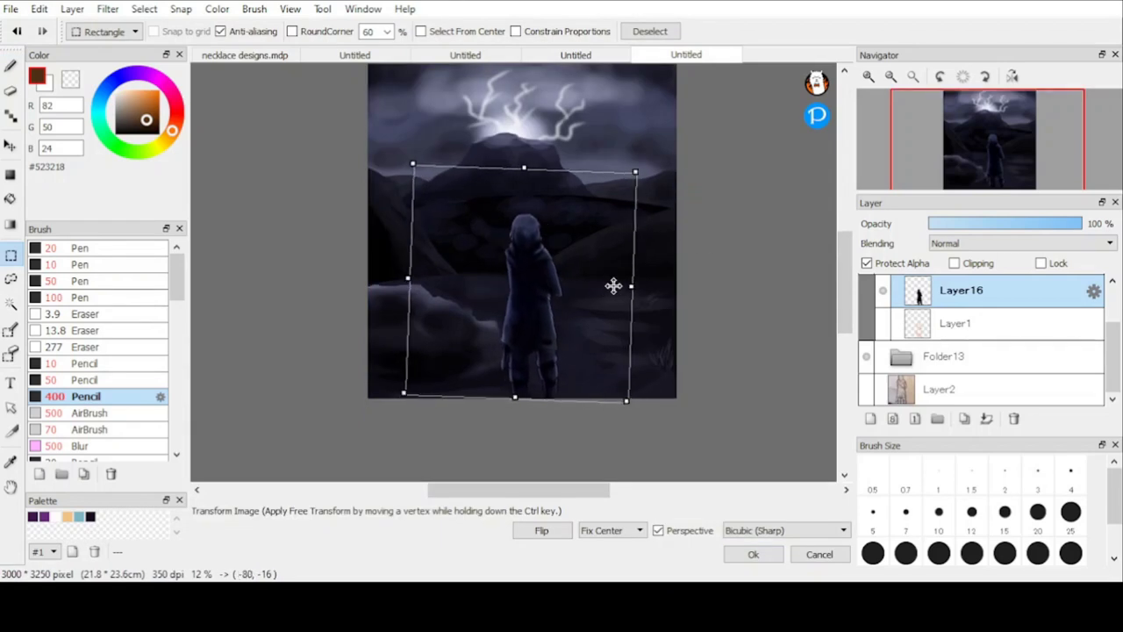
pyautogui.click(753, 553)
pyautogui.hotkey('ctrl', 'd')
# Write the artist's signature in white #FFFFFF with the size 10 Pen on Layer16, in the canvas's lower-right corner.
pyautogui.scroll(5, 672, 447)
pyautogui.click(10, 66)
pyautogui.click(116, 92)
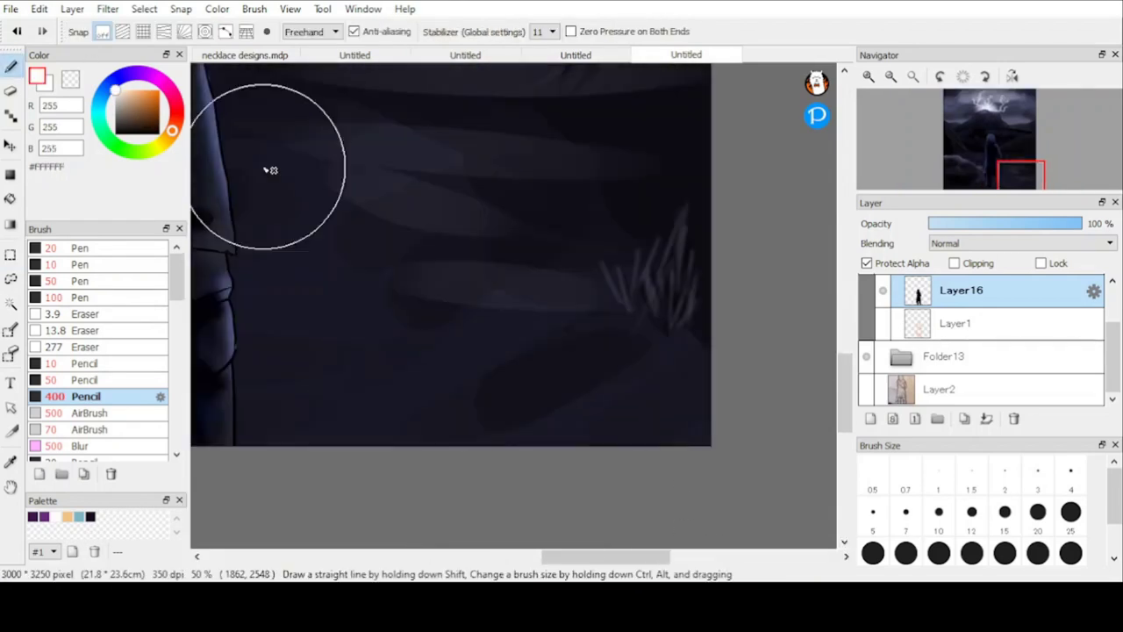
pyautogui.scroll(-4, 639, 451)
pyautogui.scroll(3, 650, 421)
pyautogui.click(81, 264)
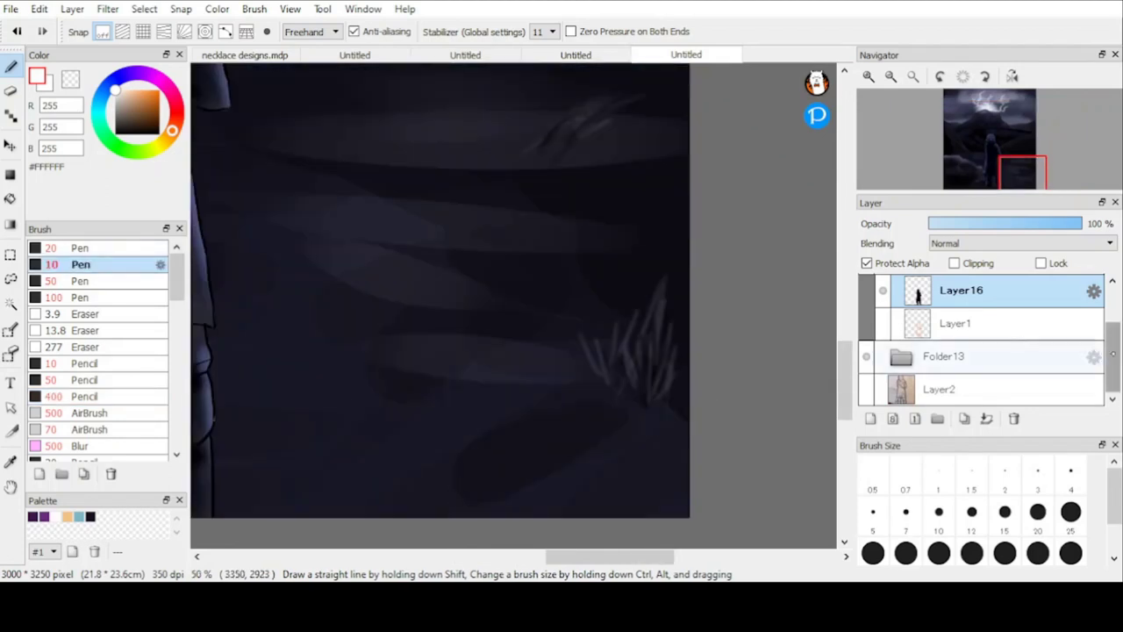
pyautogui.moveTo(1113, 356); pyautogui.dragTo(1112, 318)
pyautogui.click(945, 291)
pyautogui.click(871, 418)
pyautogui.click(961, 356)
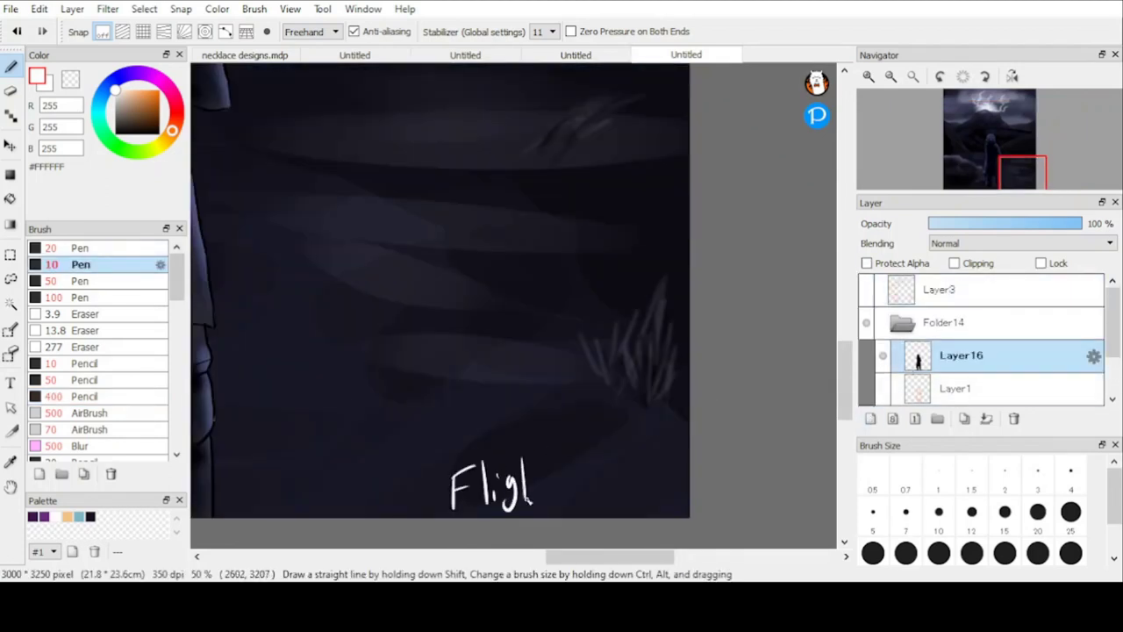
pyautogui.scroll(-5, 487, 447)
pyautogui.scroll(2, 395, 421)
# Select the signature and move it to the canvas's lower-left corner.
pyautogui.click(10, 255)
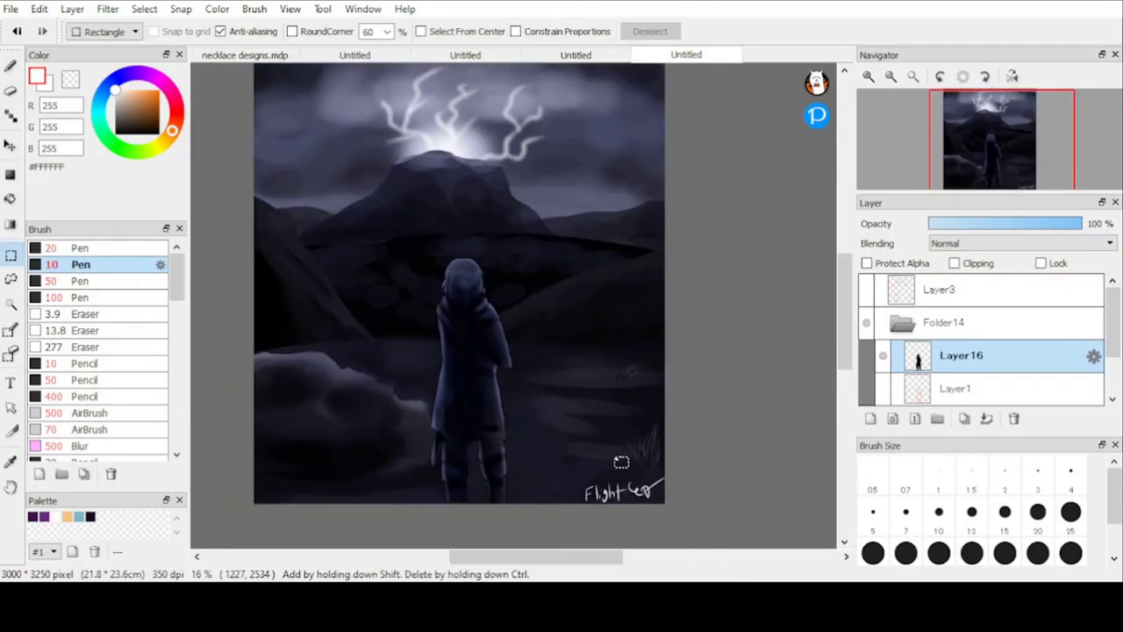
pyautogui.moveTo(562, 465); pyautogui.dragTo(701, 523)
pyautogui.hotkey('ctrl', 't')
pyautogui.moveTo(665, 451); pyautogui.dragTo(277, 456)
pyautogui.press('Return')
pyautogui.scroll(-1, 643, 414)
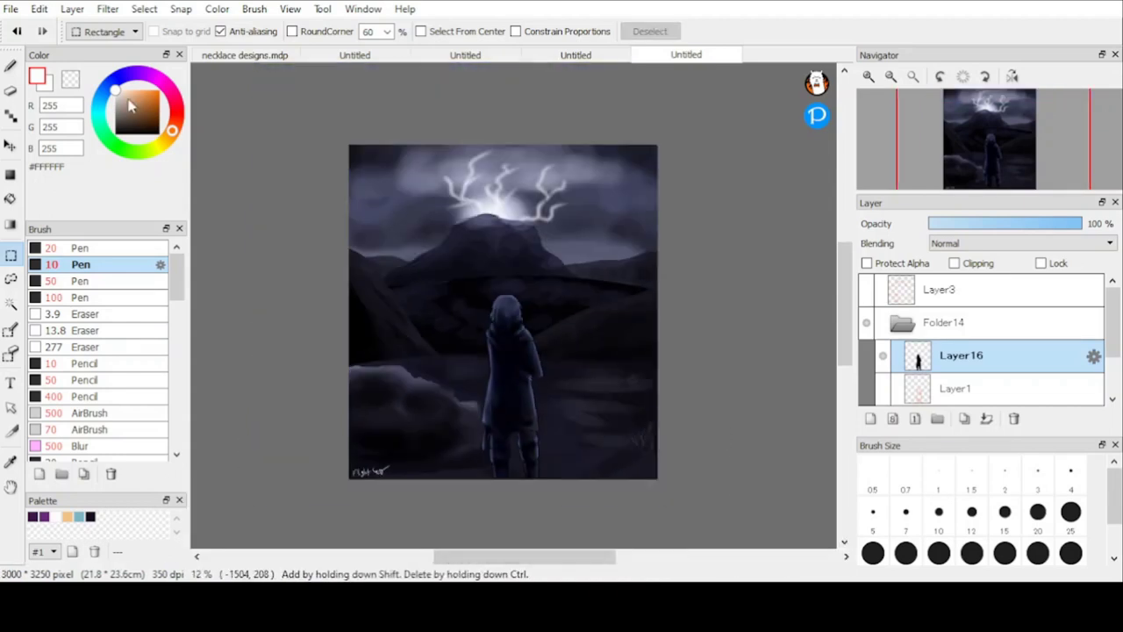